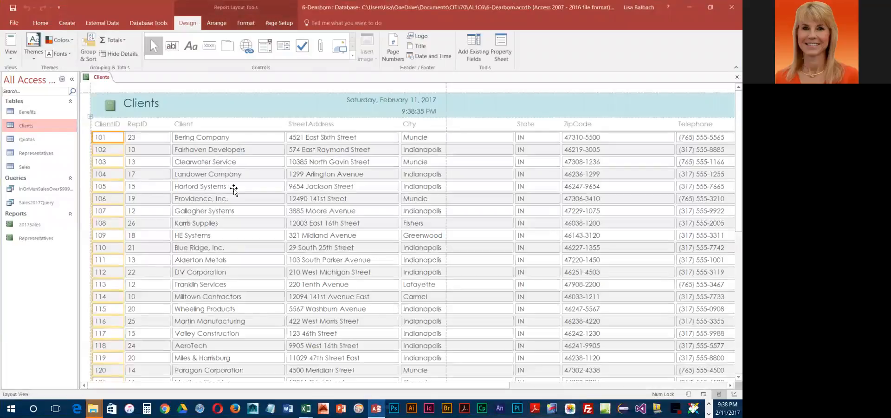
# - Narrow the RepID and Client columns of the Clients report to fit their contents
pyautogui.scroll(-5, 233, 188)
pyautogui.scroll(5, 233, 191)
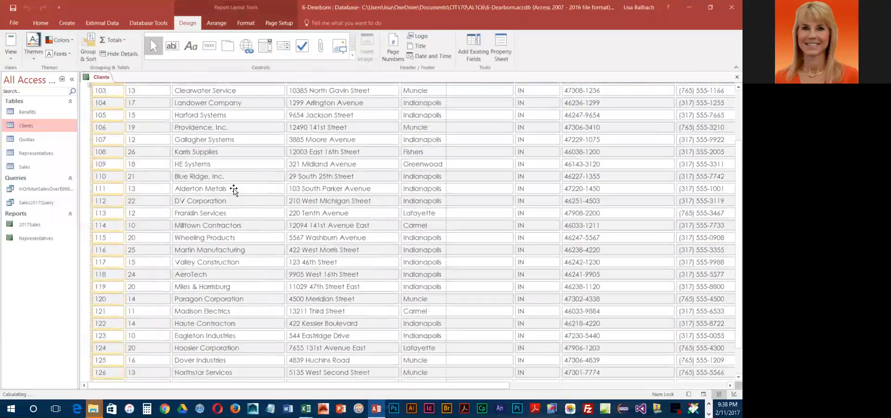
pyautogui.scroll(1, 234, 189)
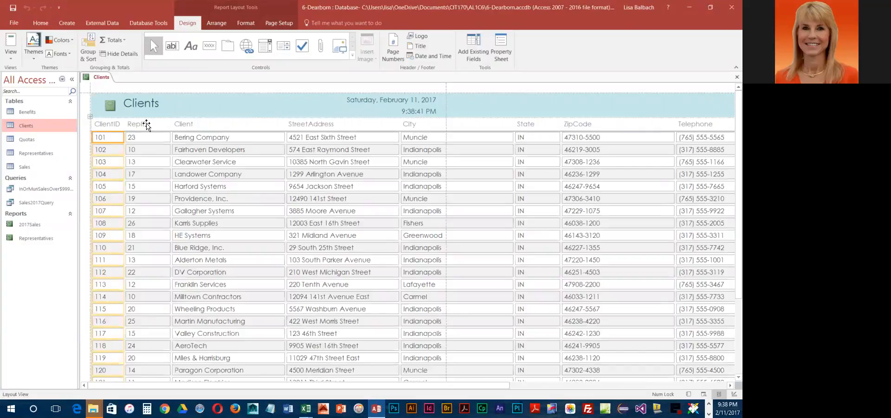
pyautogui.click(167, 127)
pyautogui.moveTo(170, 126); pyautogui.dragTo(153, 126)
pyautogui.click(214, 122)
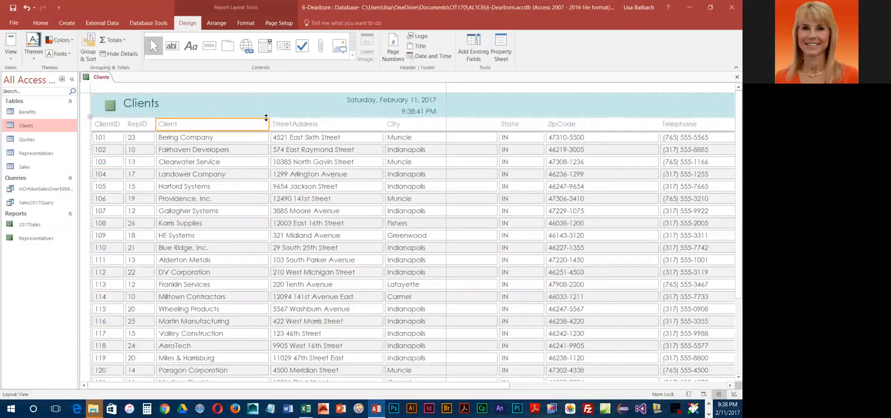
pyautogui.moveTo(269, 124); pyautogui.dragTo(242, 125)
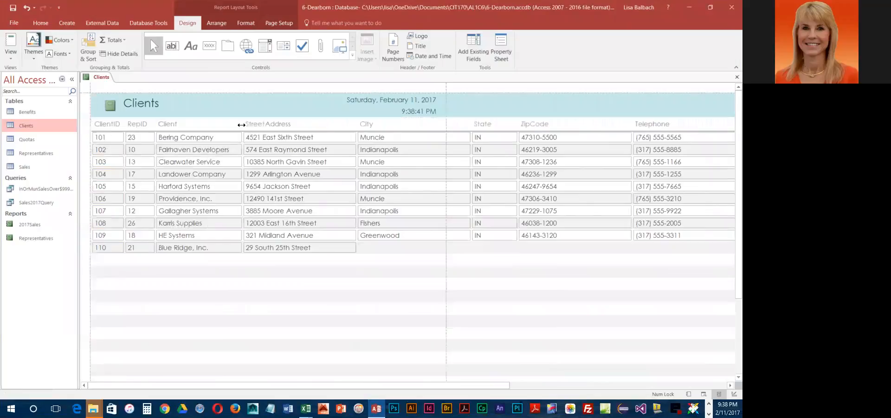
pyautogui.scroll(-3, 264, 198)
pyautogui.scroll(-2, 264, 198)
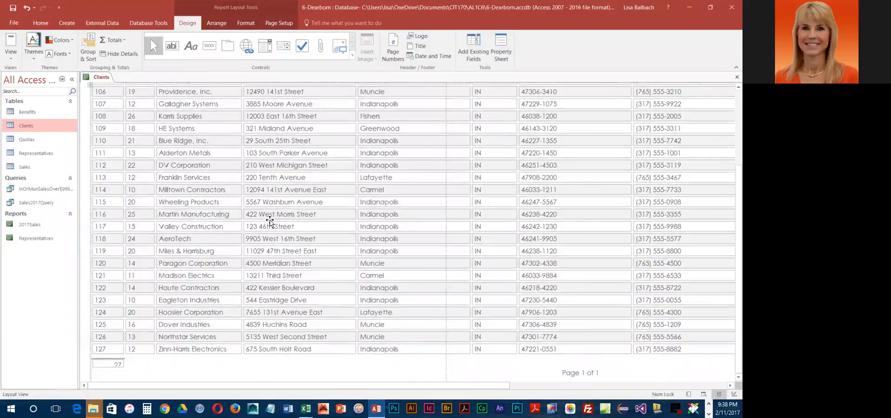
# - Narrow the StreetAddress and City columns so they just fit their longest entries
pyautogui.scroll(5, 270, 222)
pyautogui.click(343, 125)
pyautogui.moveTo(355, 124); pyautogui.dragTo(341, 125)
pyautogui.click(377, 124)
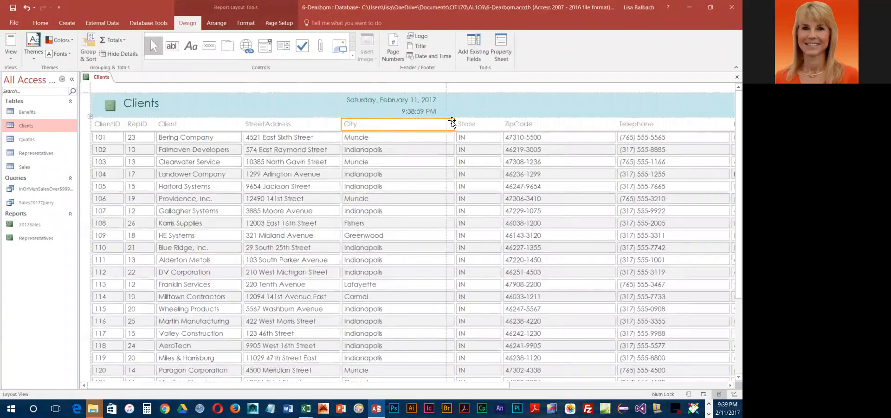
pyautogui.moveTo(448, 123); pyautogui.dragTo(401, 125)
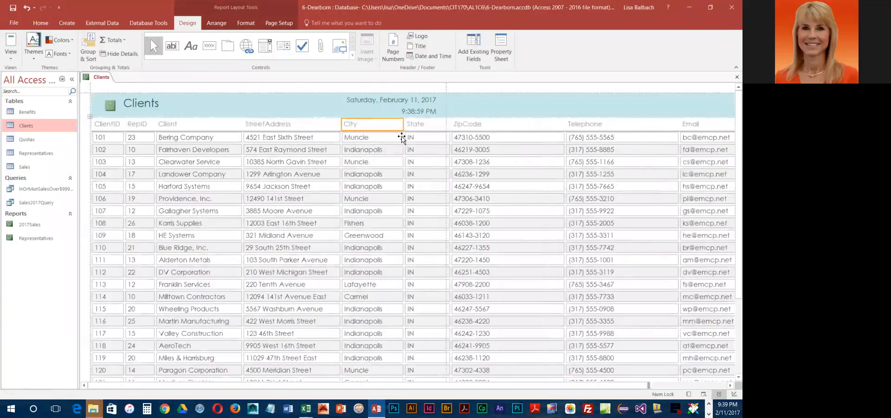
pyautogui.scroll(-3, 422, 264)
pyautogui.scroll(2, 423, 264)
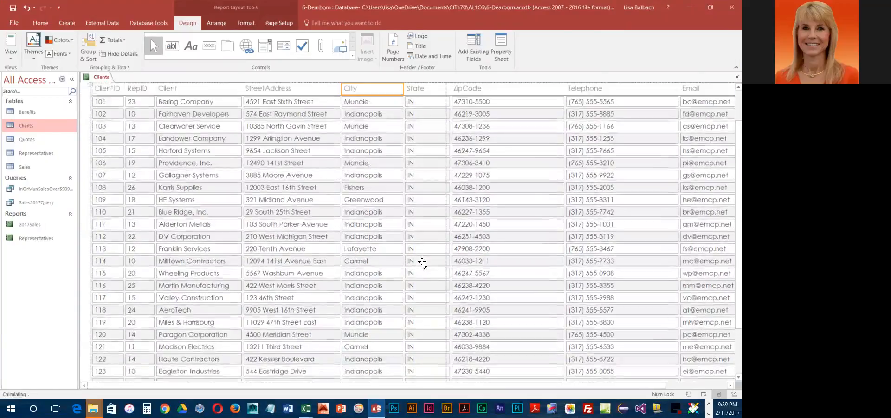
pyautogui.scroll(1, 422, 263)
# - Narrow the State and ZipCode columns to fit their contents
pyautogui.click(432, 125)
pyautogui.moveTo(449, 125); pyautogui.dragTo(431, 125)
pyautogui.click(466, 124)
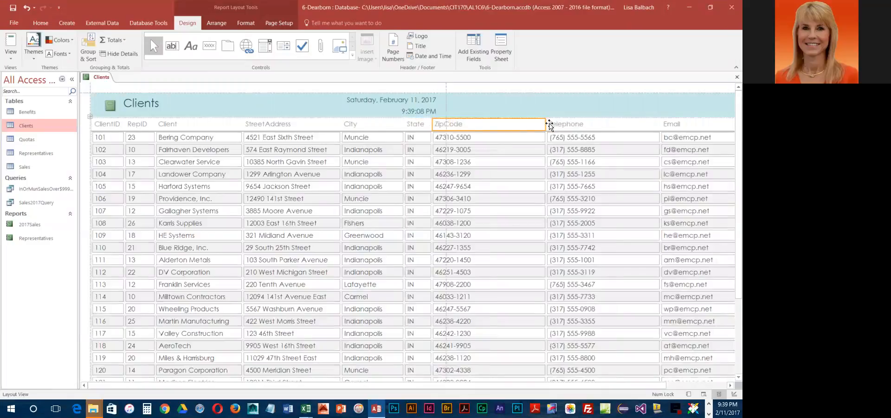
pyautogui.moveTo(546, 124); pyautogui.dragTo(480, 135)
# - Narrow the Telephone and Email columns to fit their contents and check the rows down to the report's end
pyautogui.click(535, 124)
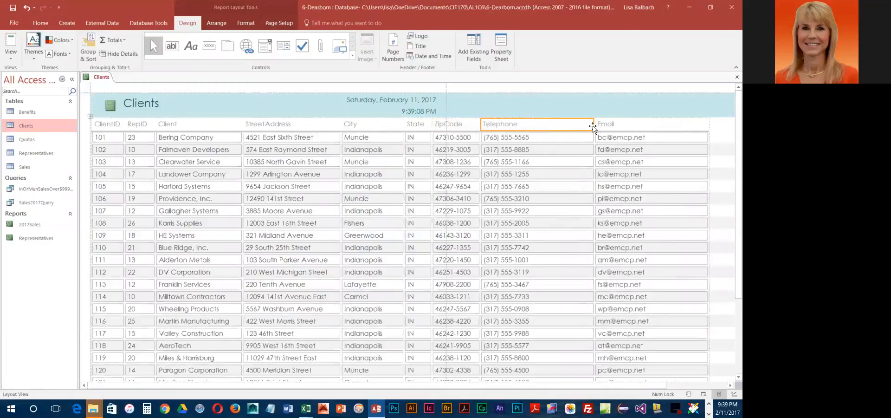
pyautogui.moveTo(592, 125); pyautogui.dragTo(541, 124)
pyautogui.click(608, 124)
pyautogui.moveTo(654, 124); pyautogui.dragTo(606, 126)
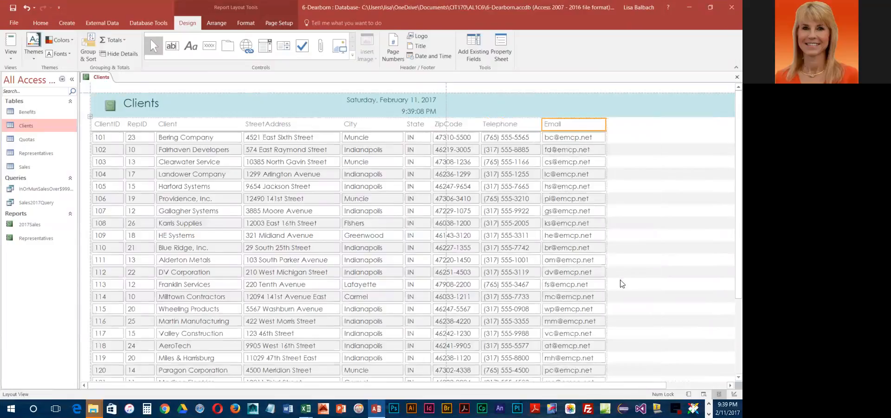
pyautogui.scroll(-2, 618, 307)
pyautogui.scroll(-3, 617, 308)
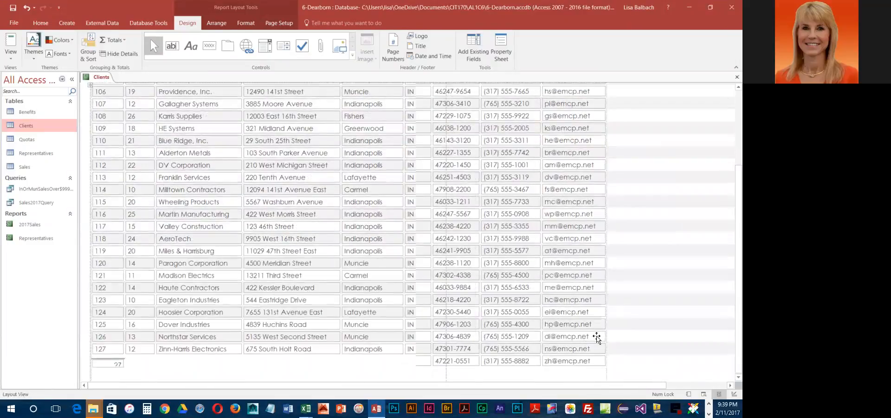
# - Change the report's page orientation to landscape
pyautogui.scroll(5, 597, 339)
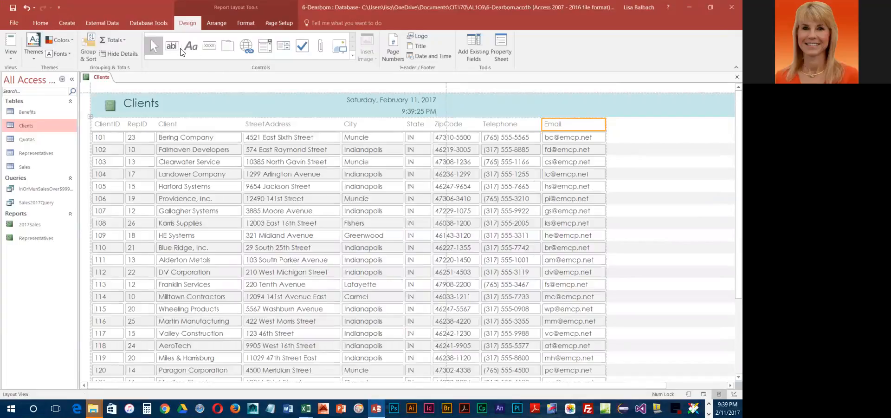
pyautogui.click(270, 20)
pyautogui.click(130, 45)
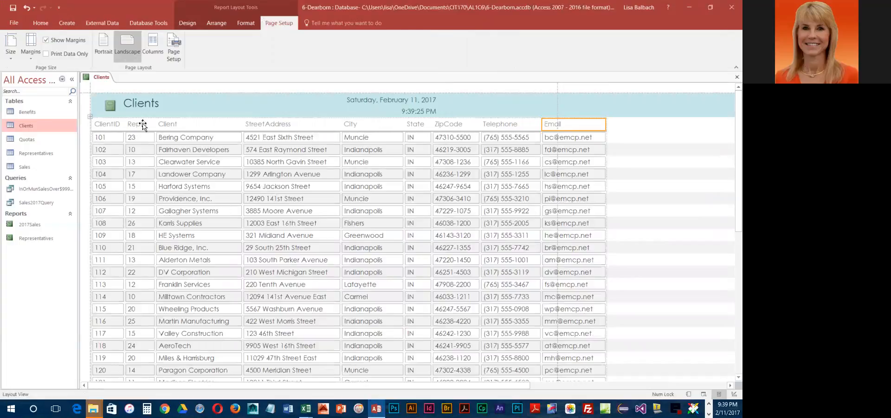
# - Tighten the Client, StreetAddress and City columns further to bring the table closer to the landscape page boundary
pyautogui.click(208, 126)
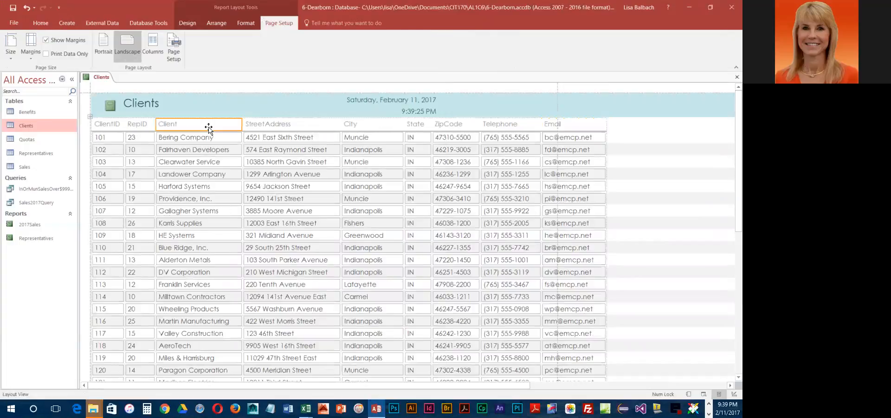
pyautogui.moveTo(243, 124); pyautogui.dragTo(235, 125)
pyautogui.click(304, 125)
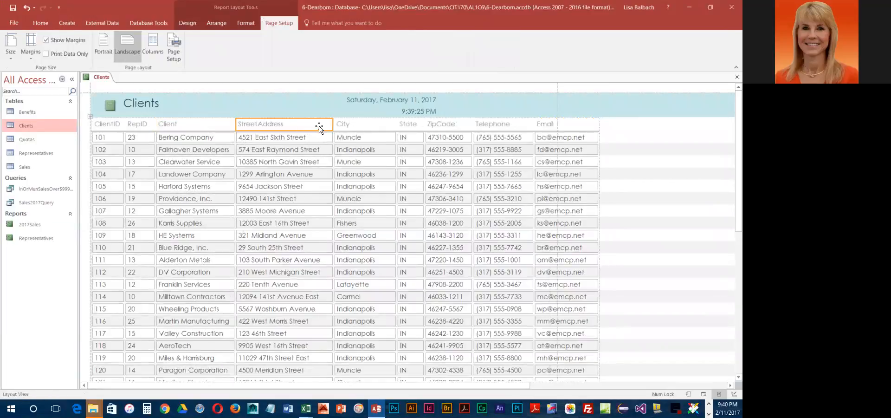
pyautogui.moveTo(333, 125); pyautogui.dragTo(328, 126)
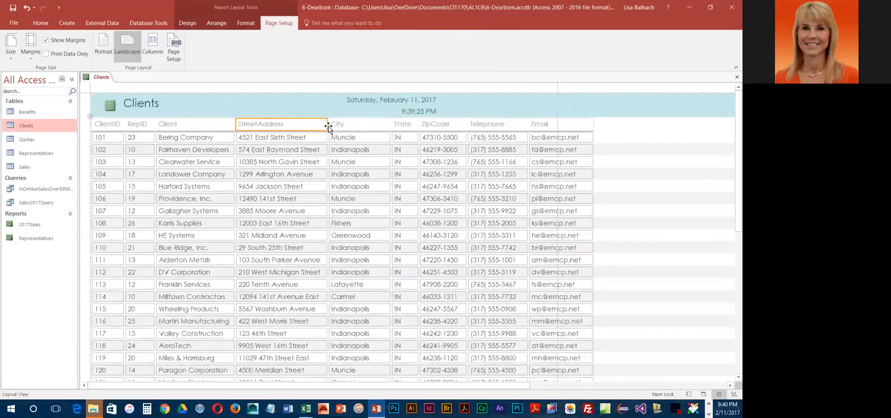
pyautogui.click(379, 124)
pyautogui.moveTo(391, 124); pyautogui.dragTo(382, 125)
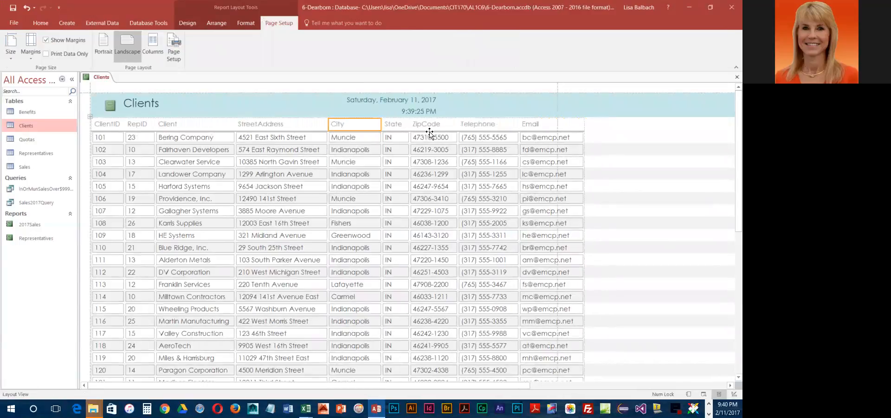
pyautogui.scroll(-4, 452, 271)
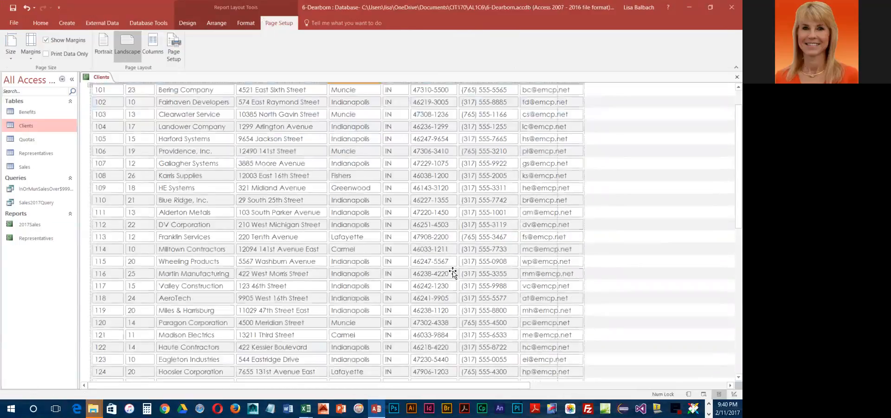
# - Trim the remaining spare width from the ZipCode, Telephone and Email columns
pyautogui.scroll(3, 403, 154)
pyautogui.click(430, 111)
pyautogui.moveTo(457, 111); pyautogui.dragTo(457, 111)
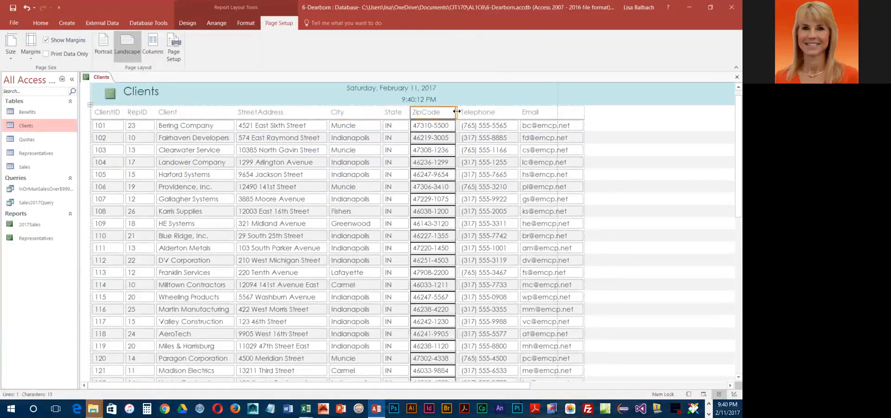
pyautogui.click(477, 111)
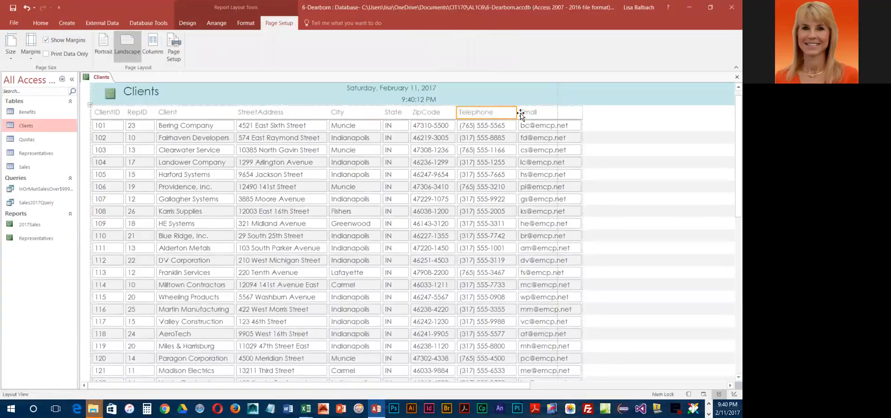
pyautogui.moveTo(519, 114); pyautogui.dragTo(511, 115)
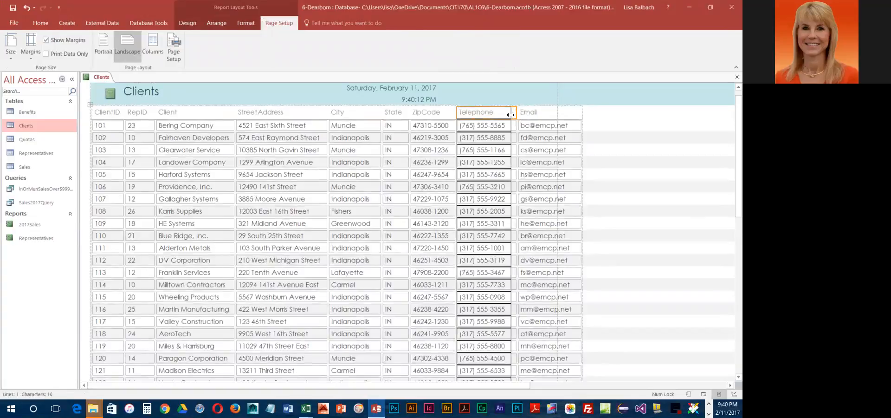
pyautogui.click(529, 113)
pyautogui.moveTo(575, 115); pyautogui.dragTo(569, 114)
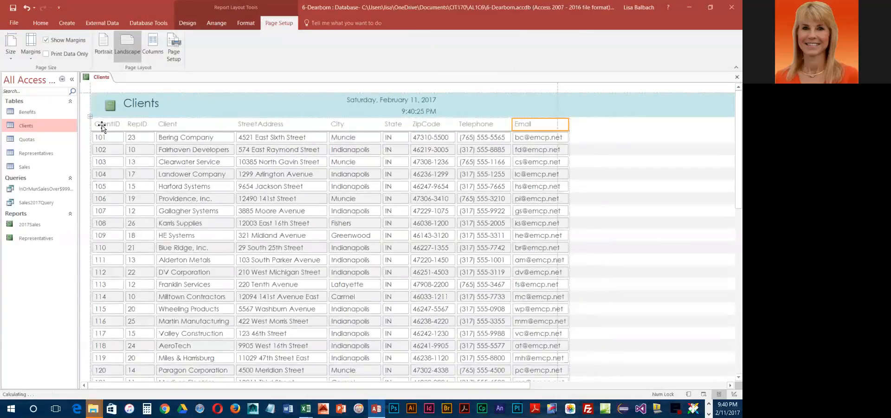
# - Reduce the RepID and Client column widths a little more and check the client names down the report
pyautogui.click(111, 125)
pyautogui.moveTo(124, 125); pyautogui.dragTo(146, 130)
pyautogui.click(134, 123)
pyautogui.click(188, 124)
pyautogui.moveTo(228, 126); pyautogui.dragTo(226, 126)
pyautogui.scroll(-5, 274, 281)
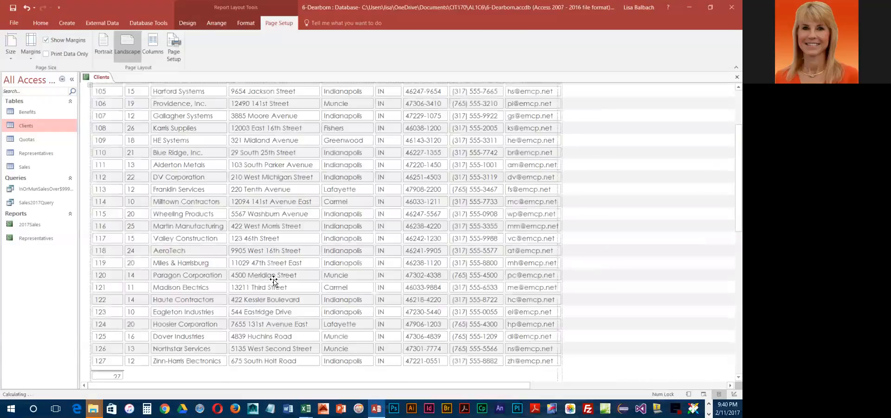
pyautogui.scroll(5, 274, 281)
# - Trim the StreetAddress column slightly so the Email column ends within the page boundary
pyautogui.click(291, 116)
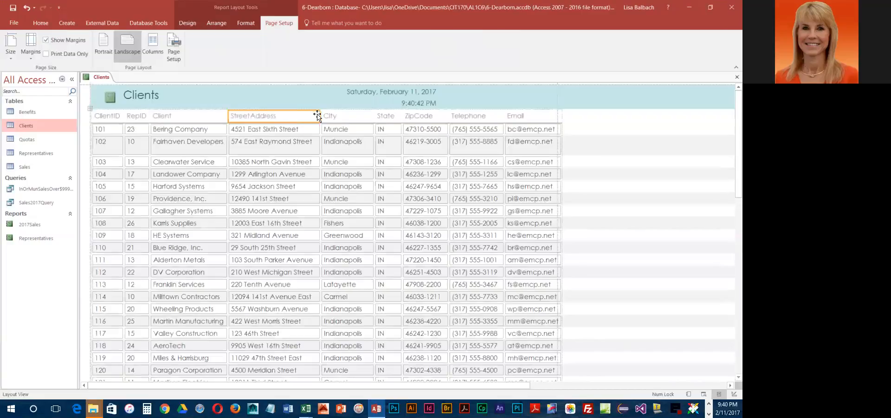
pyautogui.moveTo(318, 116); pyautogui.dragTo(316, 118)
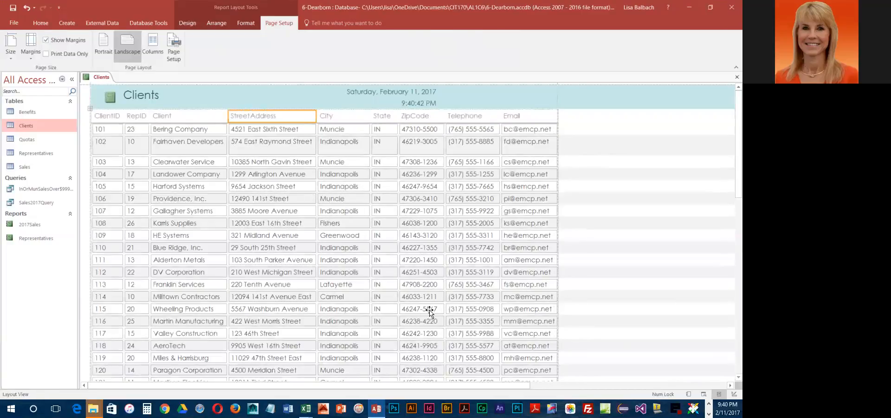
pyautogui.scroll(-3, 514, 288)
pyautogui.scroll(2, 441, 268)
pyautogui.scroll(-1, 401, 287)
pyautogui.scroll(1, 402, 287)
# - Group the report on RepID and sort the records within each group by Client
pyautogui.click(189, 22)
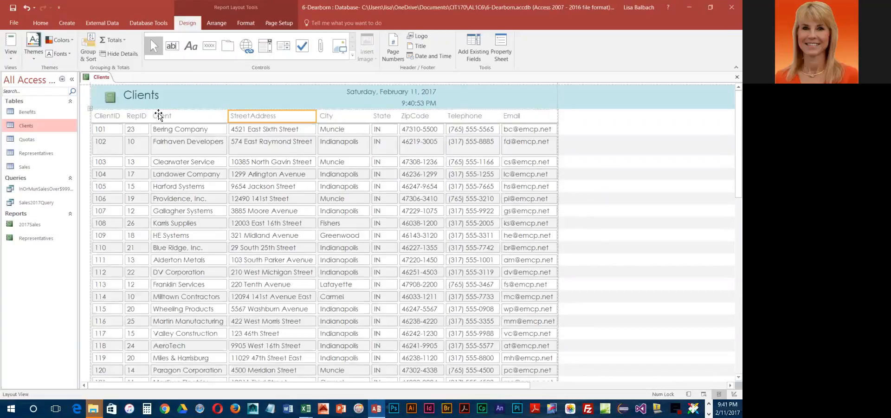
pyautogui.click(88, 44)
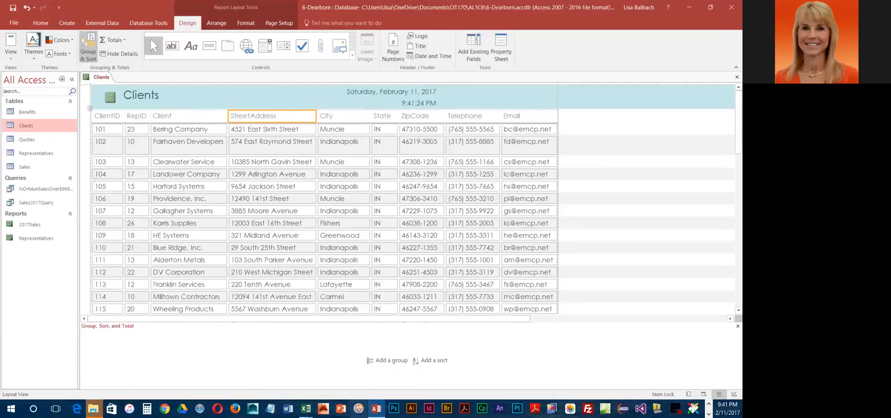
pyautogui.click(394, 359)
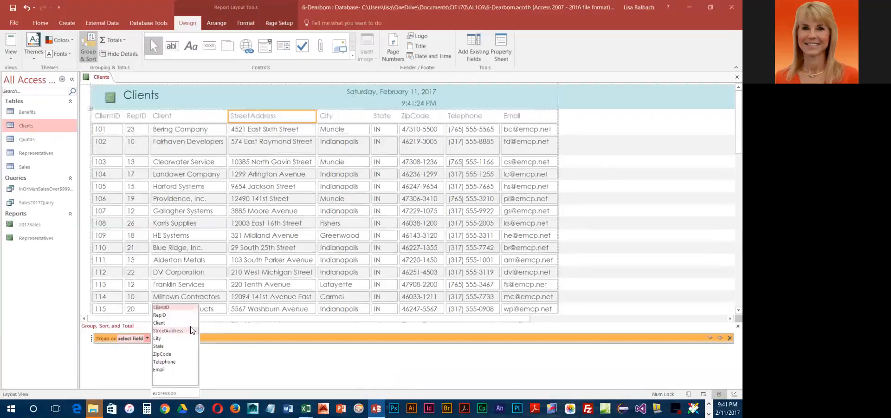
pyautogui.click(160, 316)
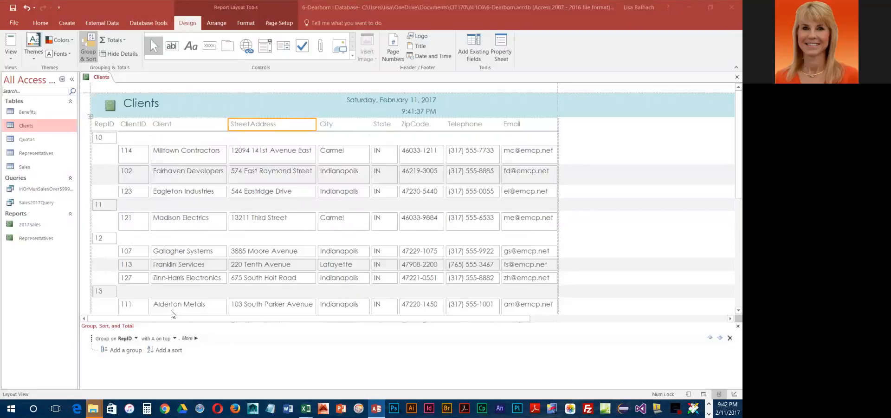
pyautogui.click(176, 354)
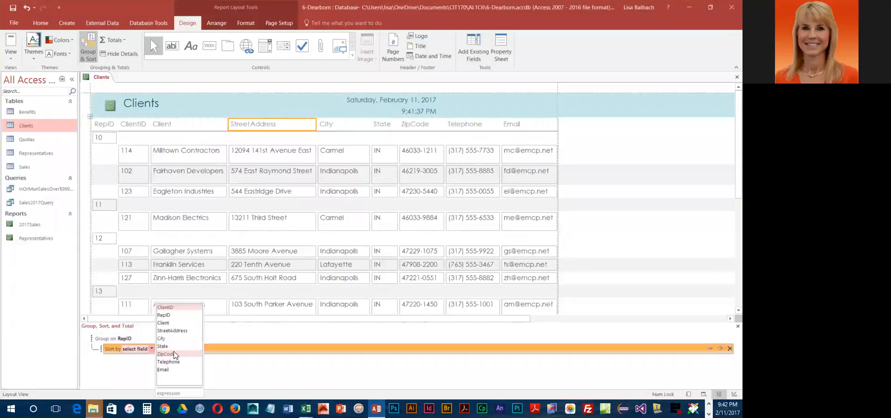
pyautogui.click(163, 324)
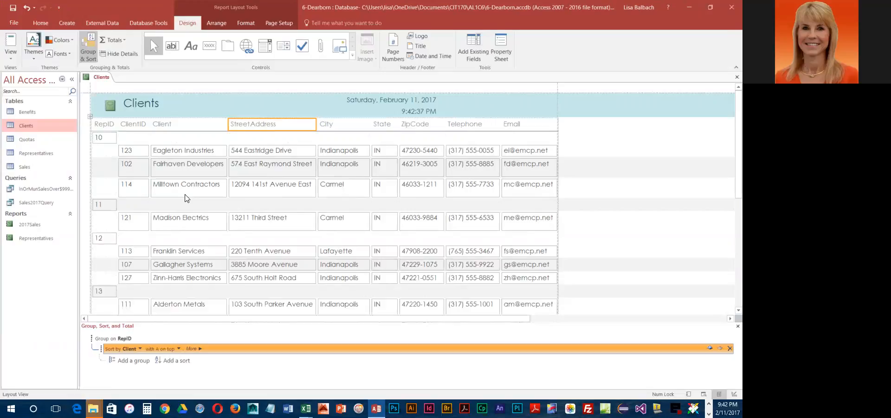
# - Save the report with the name RepIDGroupedRpt
pyautogui.click(13, 7)
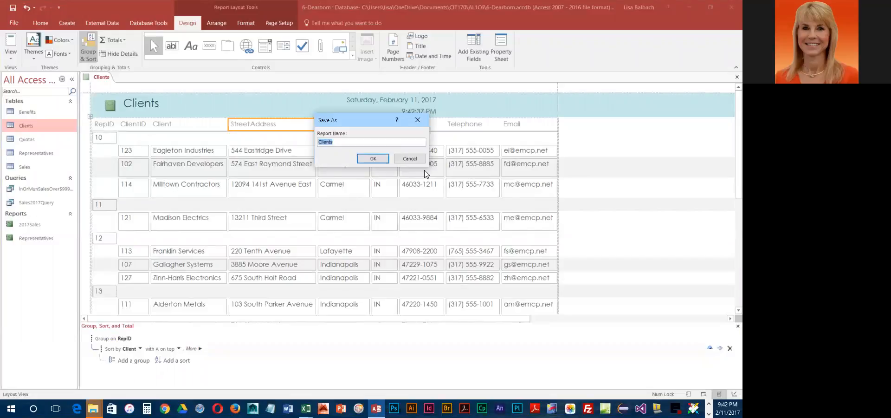
pyautogui.write('RepIDGroupedRpt')
pyautogui.click(373, 158)
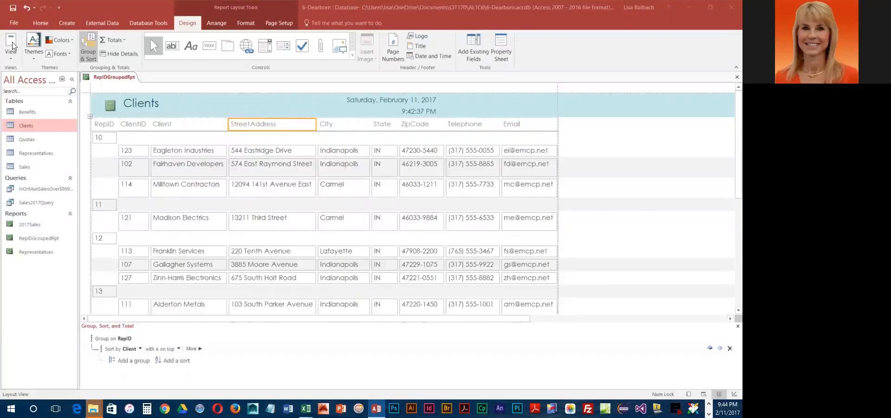
# - Open the RepIDGroupedRpt report in Print Preview
pyautogui.click(14, 23)
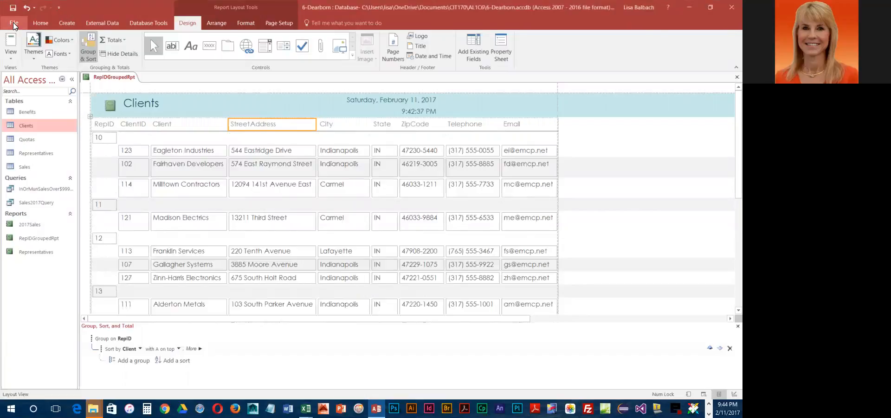
pyautogui.click(13, 23)
pyautogui.click(26, 123)
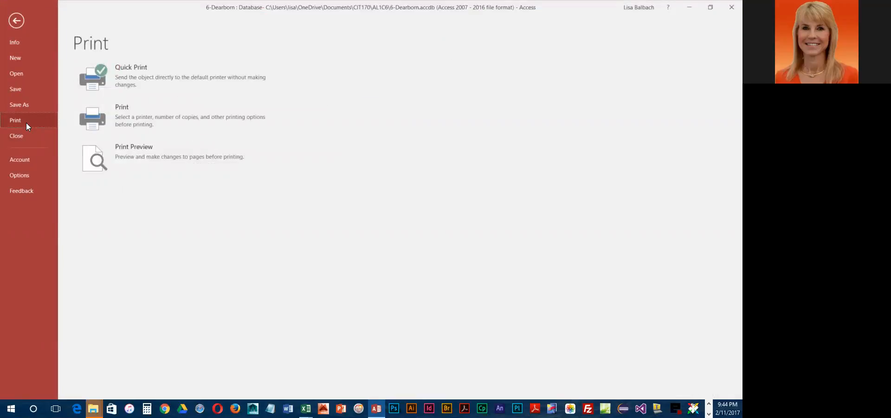
pyautogui.click(110, 160)
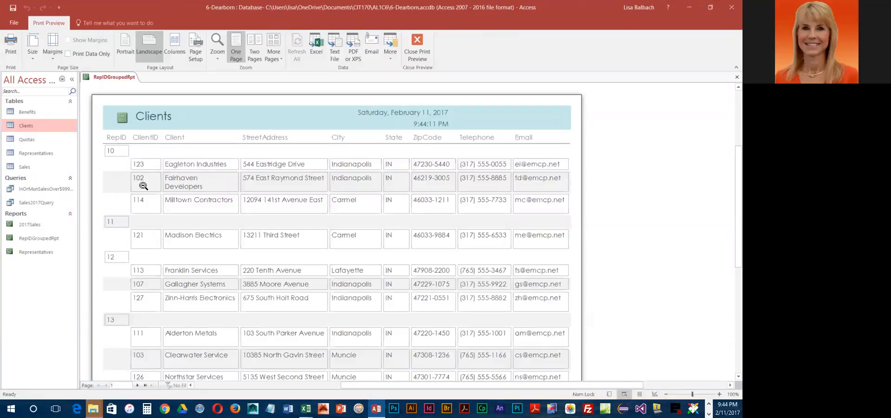
# - Set the report's page column width to 10 inches and check the first two pages in the preview
pyautogui.click(175, 49)
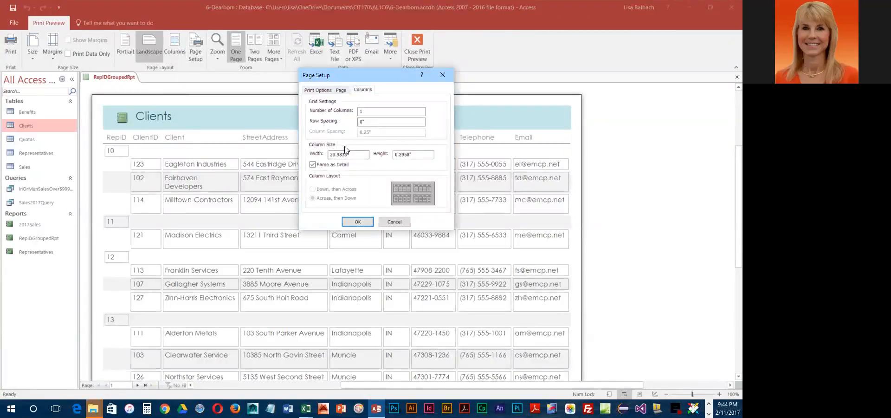
pyautogui.moveTo(358, 156); pyautogui.dragTo(329, 155)
pyautogui.write('10')
pyautogui.click(359, 221)
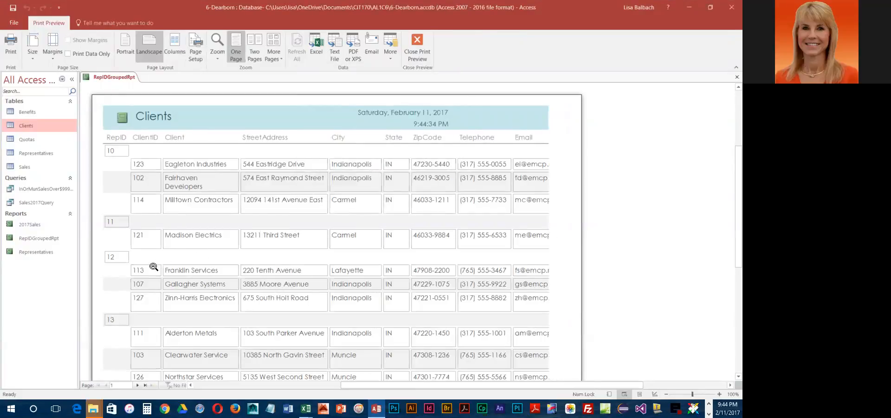
pyautogui.scroll(-5, 556, 301)
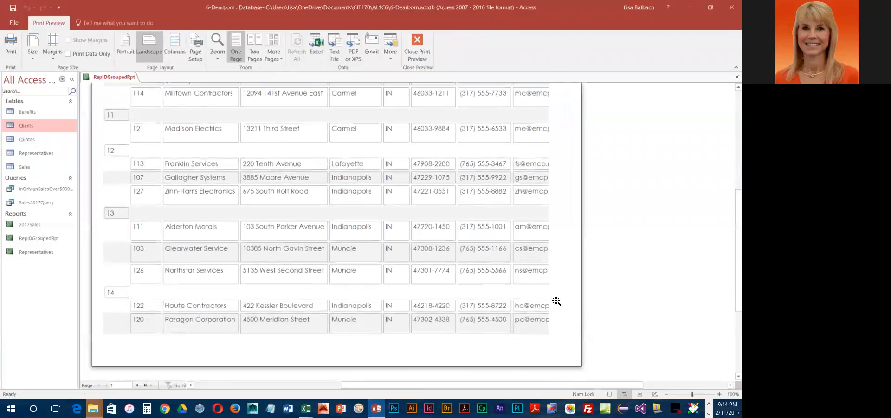
pyautogui.scroll(5, 464, 260)
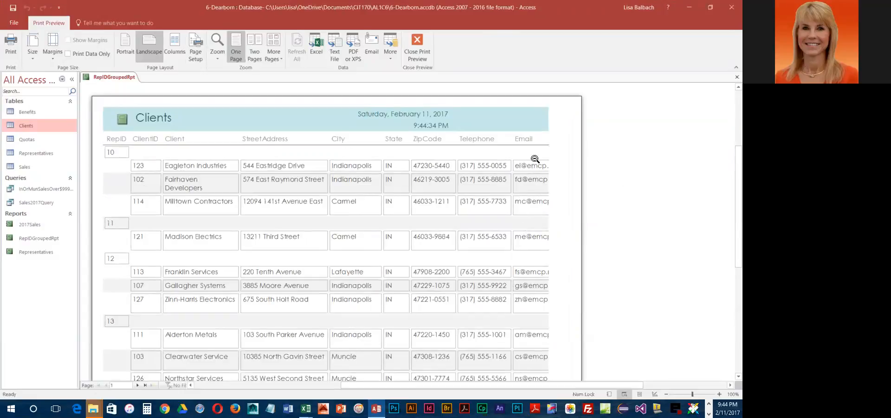
pyautogui.click(138, 385)
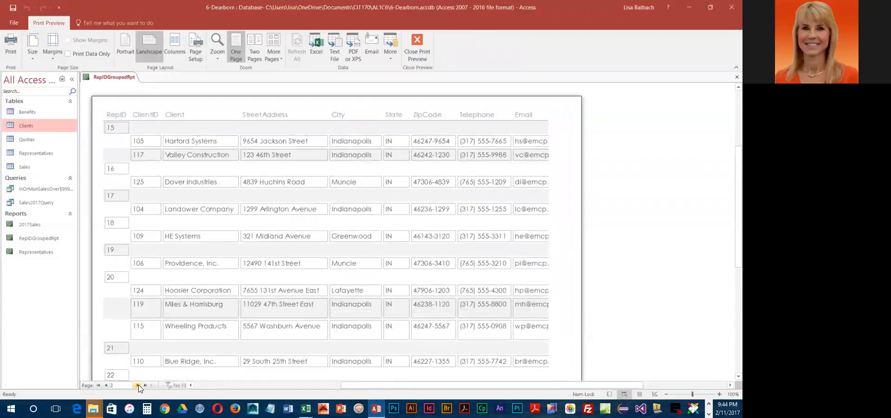
pyautogui.click(105, 386)
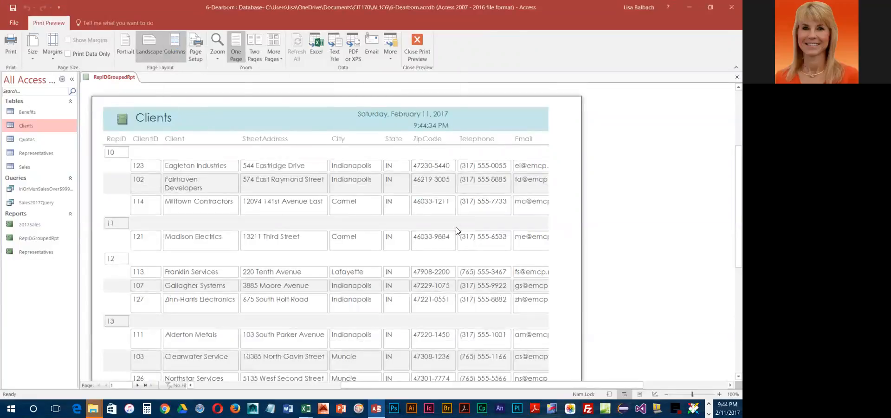
# - Set the page column width to 12 inches and check the second preview page for overflow
pyautogui.click(332, 154)
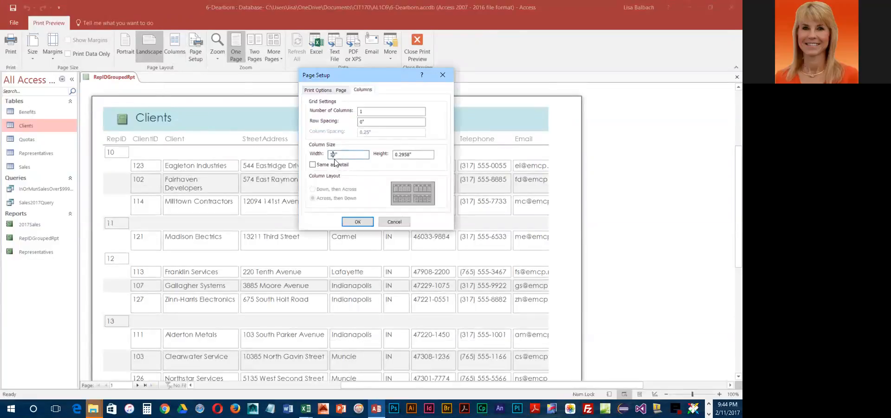
pyautogui.moveTo(333, 154); pyautogui.dragTo(336, 155)
pyautogui.write('2')
pyautogui.click(358, 222)
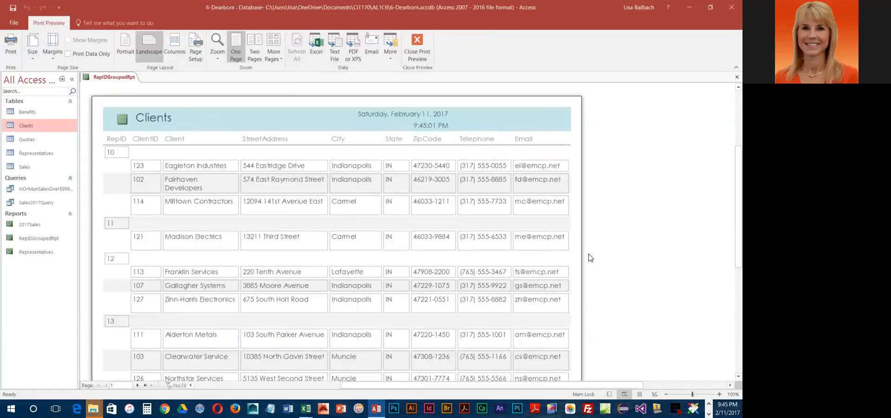
pyautogui.scroll(-2, 525, 297)
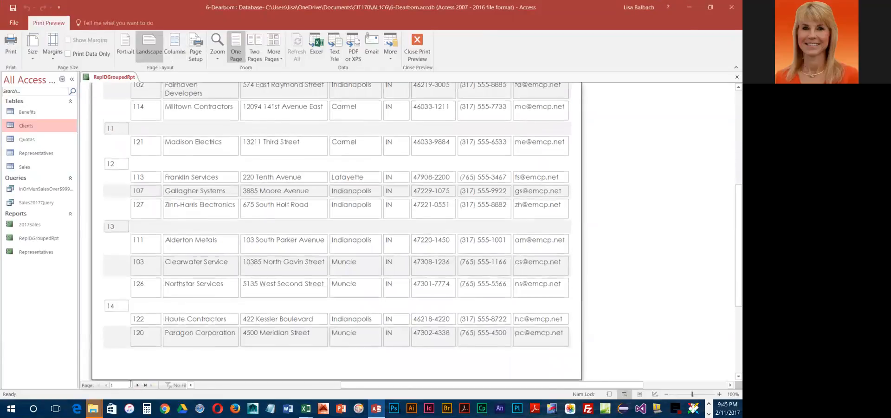
pyautogui.click(138, 385)
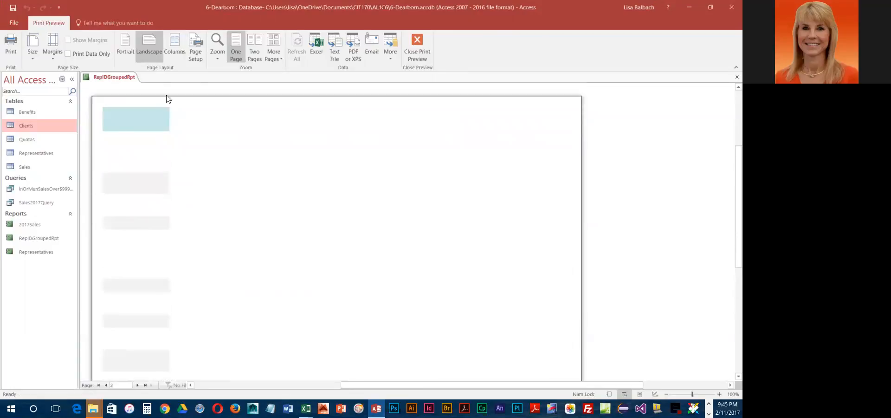
# - Set the page column width to 11 inches
pyautogui.click(177, 45)
pyautogui.click(332, 155)
pyautogui.write('11"')
pyautogui.click(357, 221)
# - Set the page column width to 10.4 inches and check the Email column's edge on page 2
pyautogui.click(179, 48)
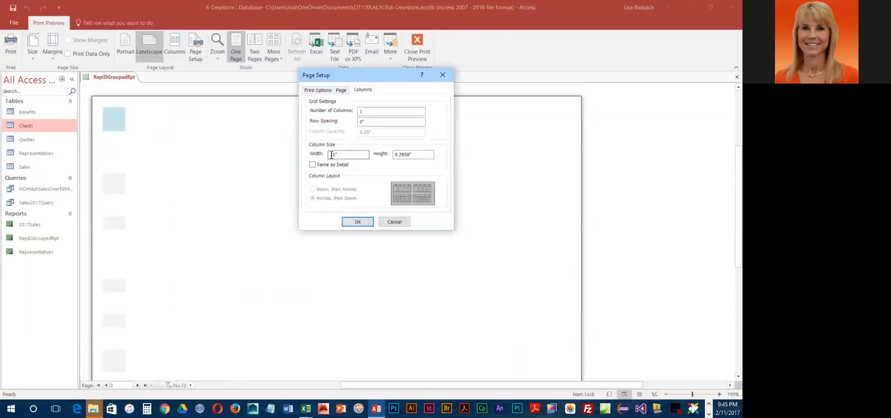
pyautogui.write('10.4')
pyautogui.click(360, 221)
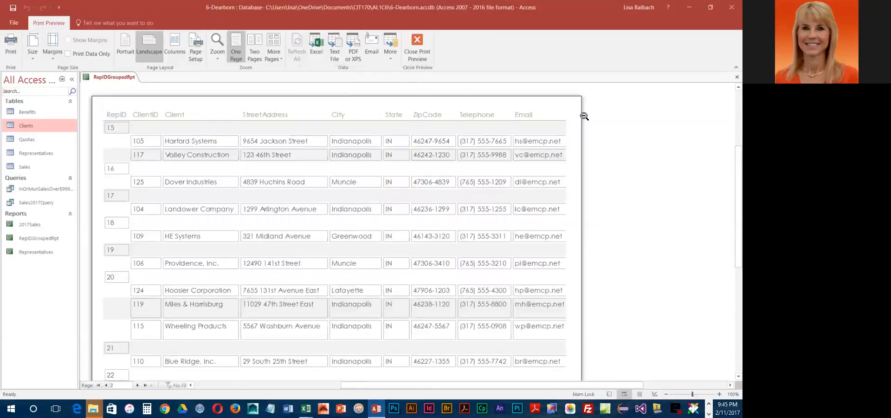
pyautogui.scroll(4, 483, 169)
pyautogui.scroll(-5, 482, 223)
pyautogui.scroll(-8, 482, 223)
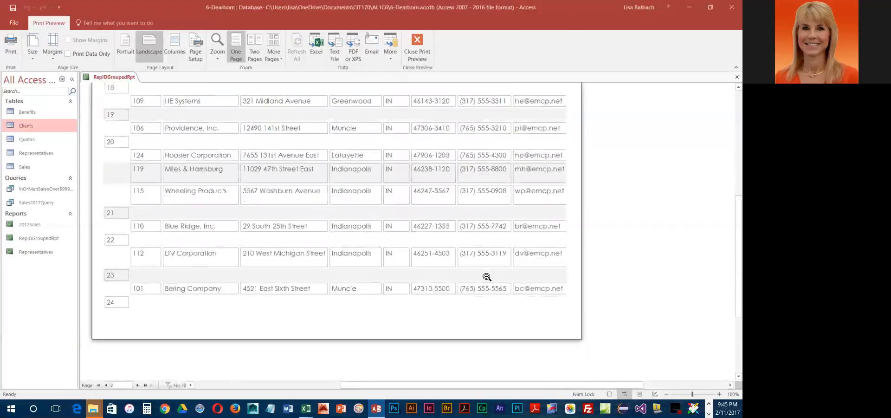
pyautogui.scroll(6, 458, 342)
pyautogui.scroll(2, 185, 89)
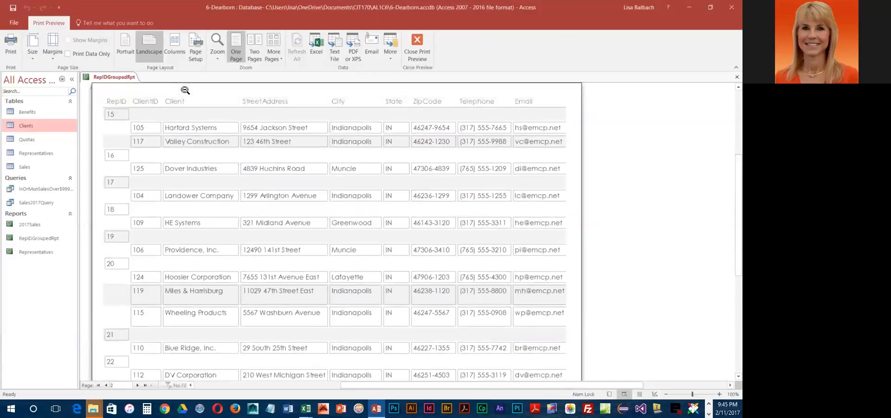
# - Increase the page column width slightly so the outer edge of the Email column prints in full
pyautogui.click(177, 50)
pyautogui.click(339, 154)
pyautogui.press('BackSpace')
pyautogui.press('BackSpace')
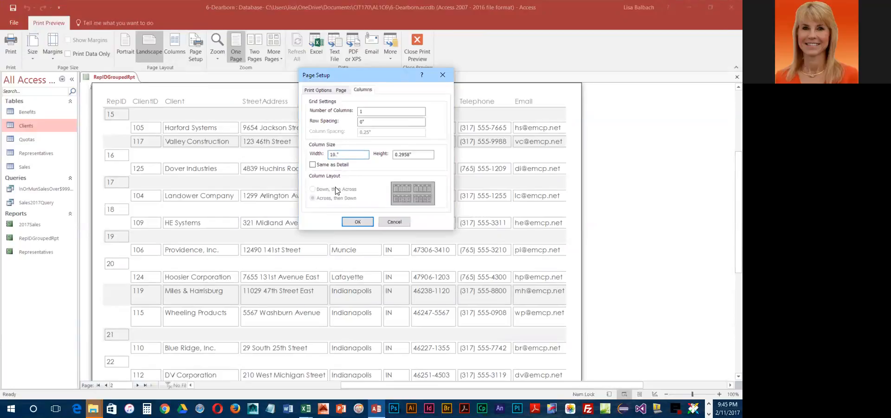
pyautogui.click(363, 222)
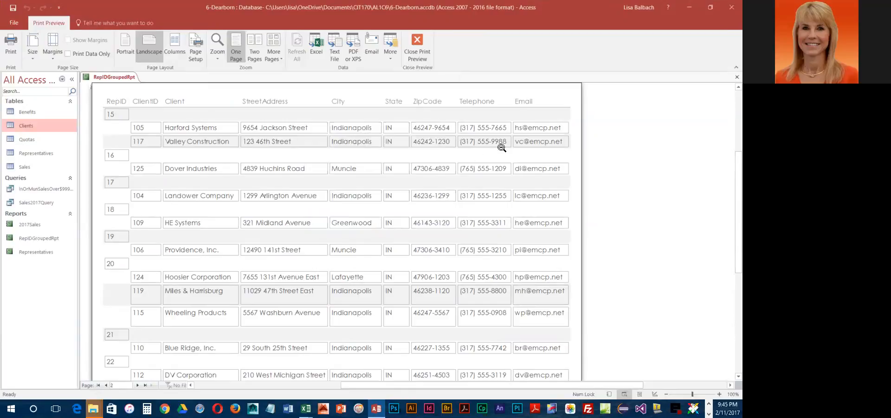
# - Page back and forth through the report preview to check that every column fits and no blank pages occur
pyautogui.click(105, 385)
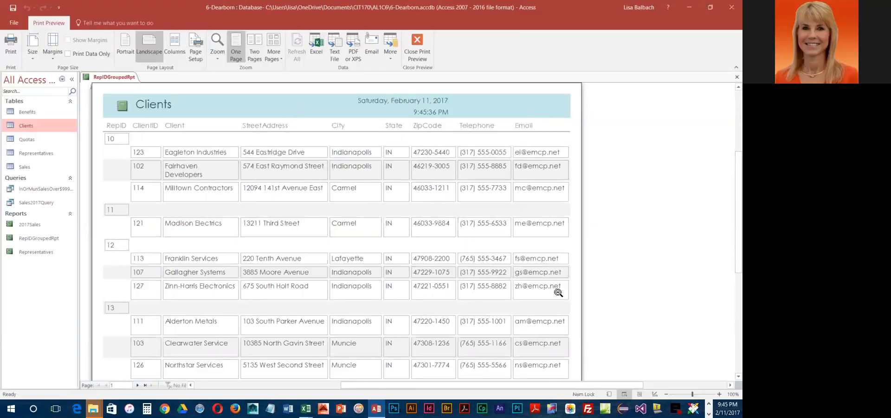
pyautogui.click(136, 385)
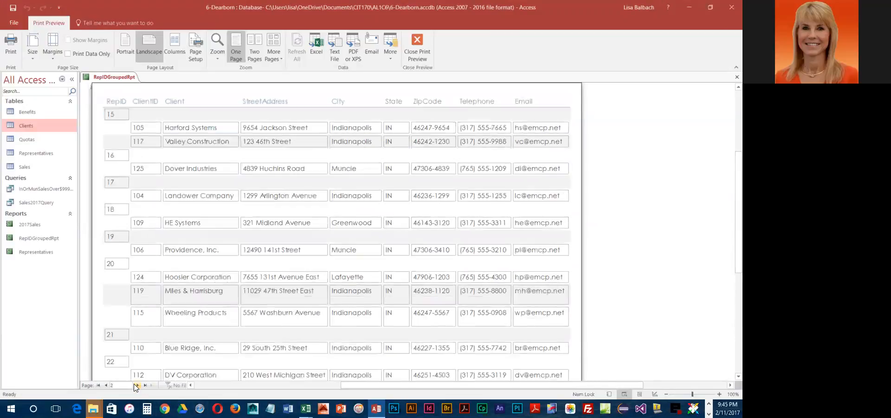
pyautogui.click(106, 385)
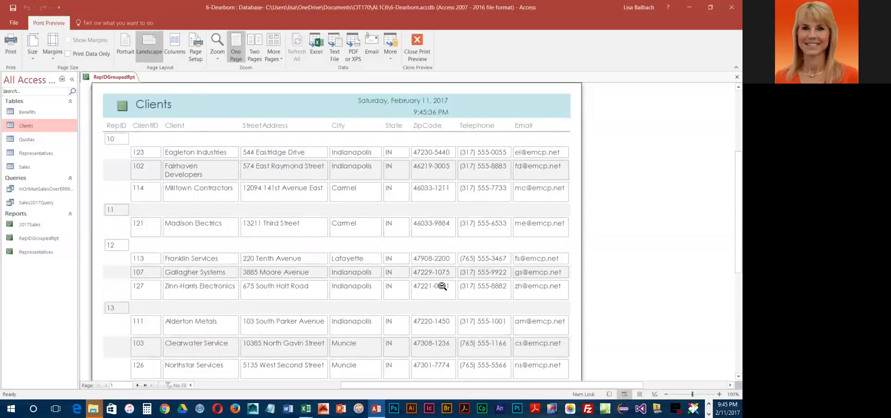
pyautogui.click(137, 384)
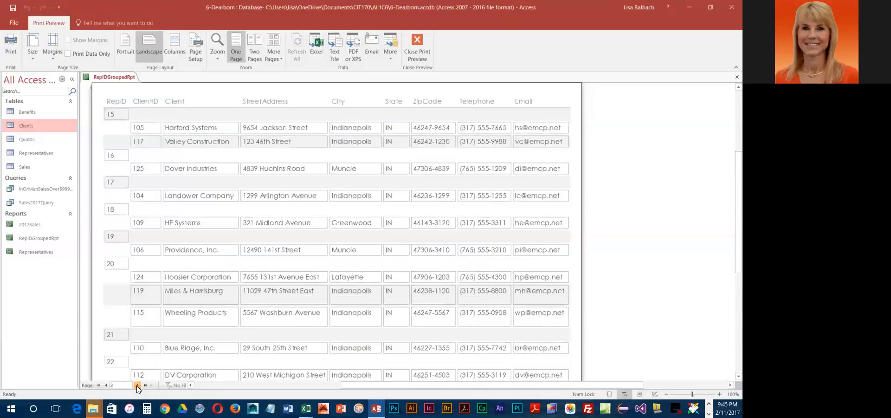
pyautogui.click(138, 385)
pyautogui.click(106, 385)
pyautogui.click(106, 386)
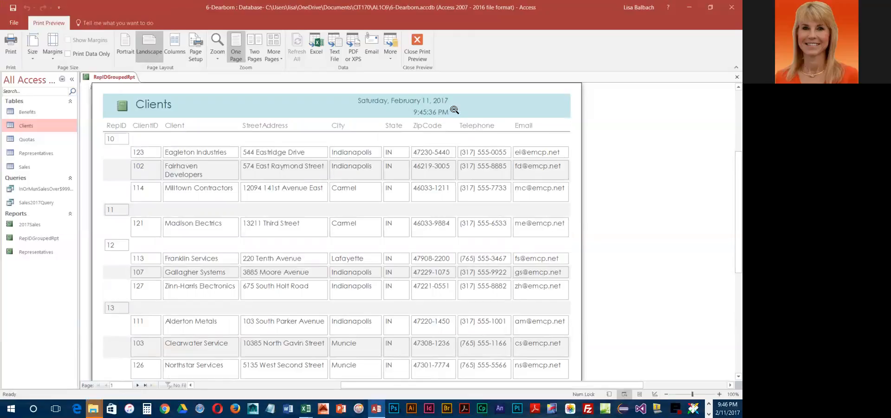
# - Leave the print preview, then save and close the RepIDGroupedRpt report
pyautogui.click(425, 51)
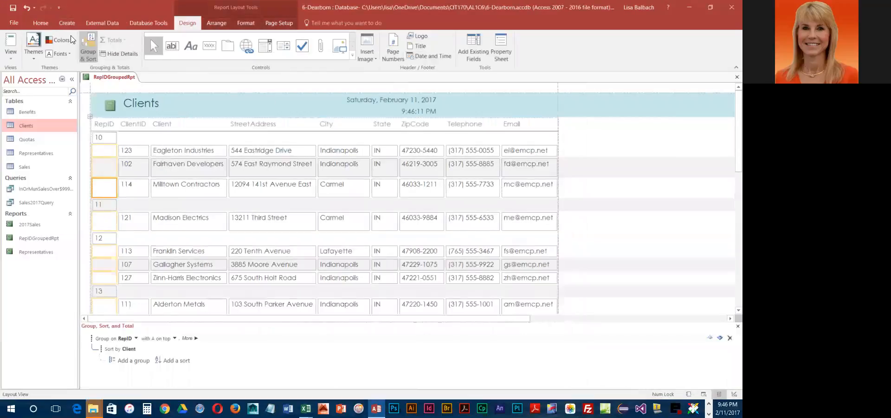
pyautogui.click(13, 10)
pyautogui.rightClick(122, 79)
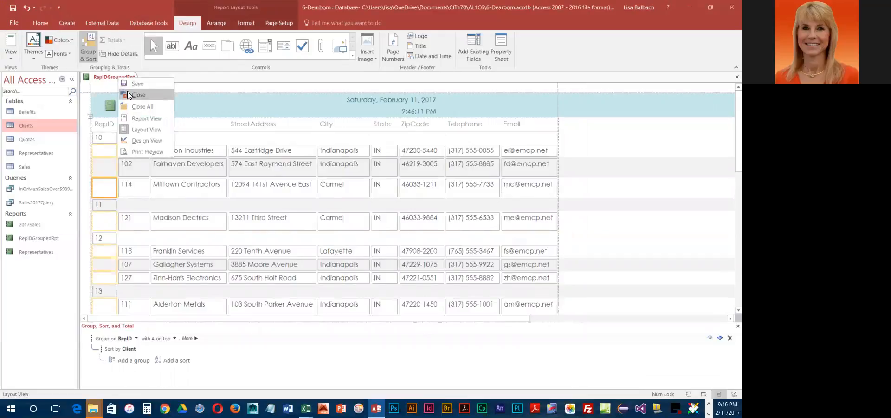
pyautogui.click(129, 95)
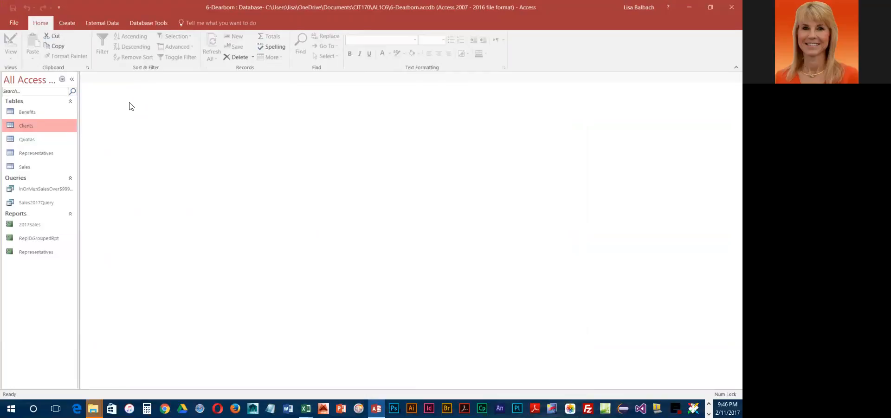
# - Create a basic report from the InOrMunSalesOver$99999Query query
pyautogui.click(39, 191)
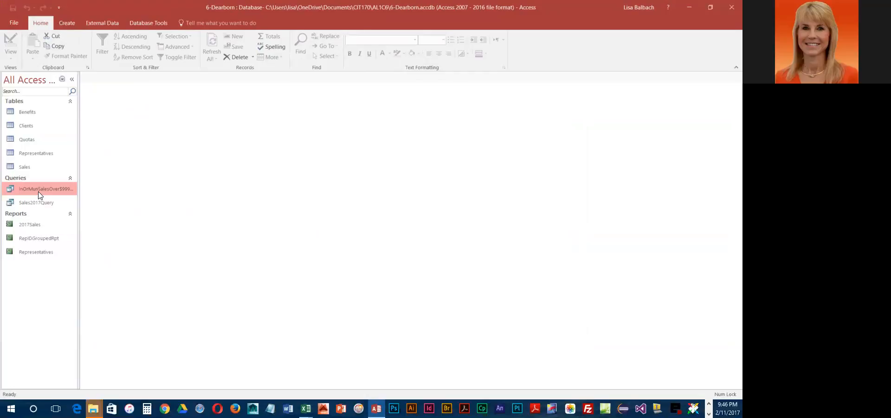
pyautogui.click(67, 23)
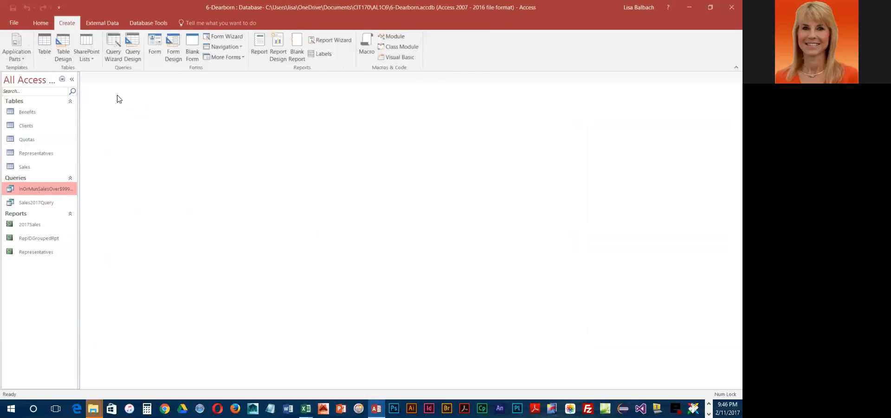
pyautogui.click(259, 47)
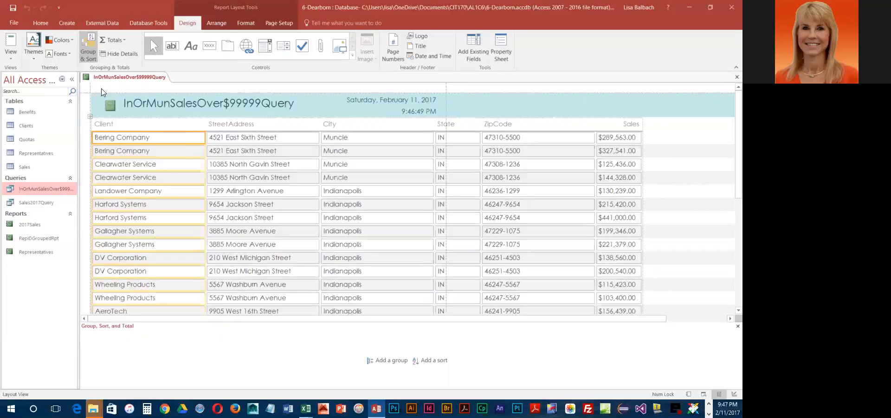
# - Group the new report on City and check the grouped records
pyautogui.click(88, 51)
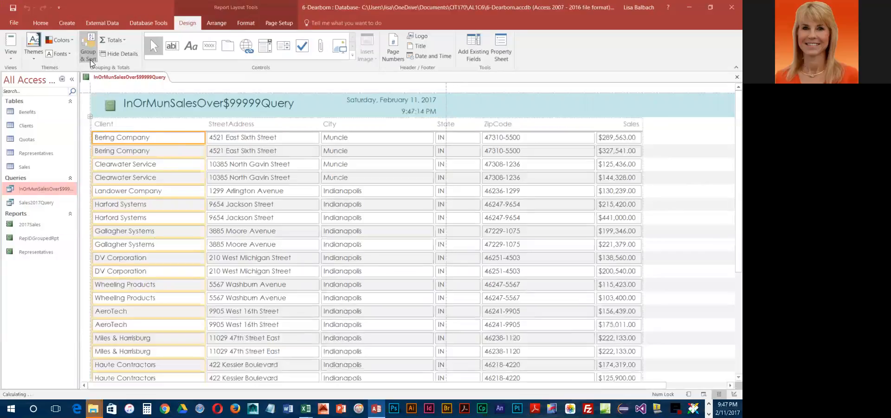
pyautogui.click(89, 44)
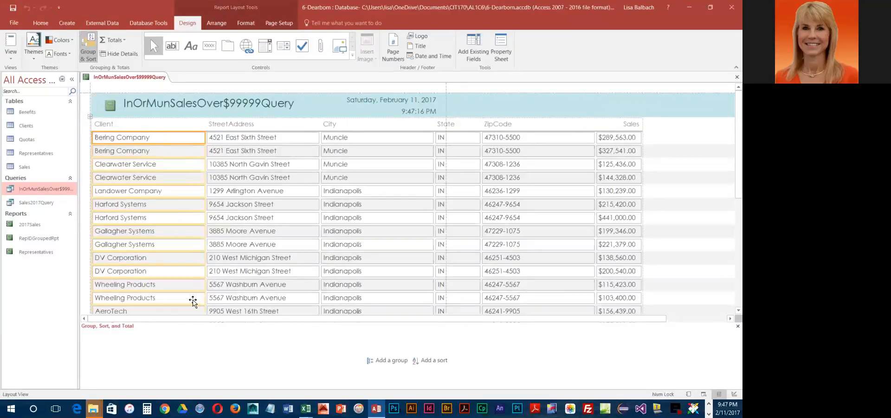
pyautogui.click(398, 362)
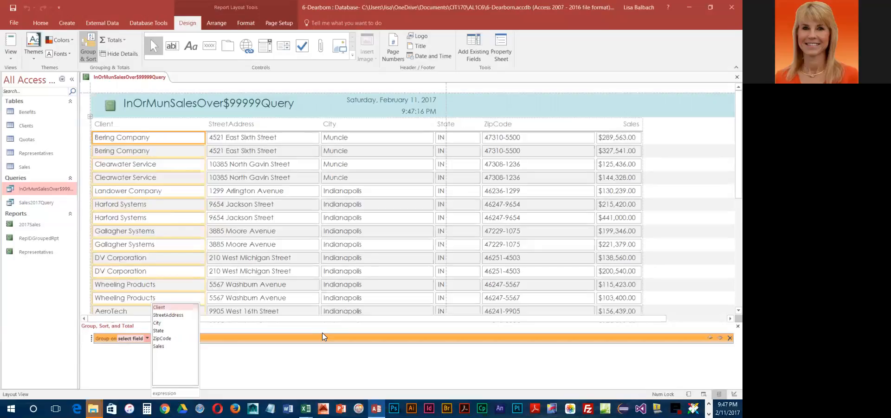
pyautogui.click(157, 323)
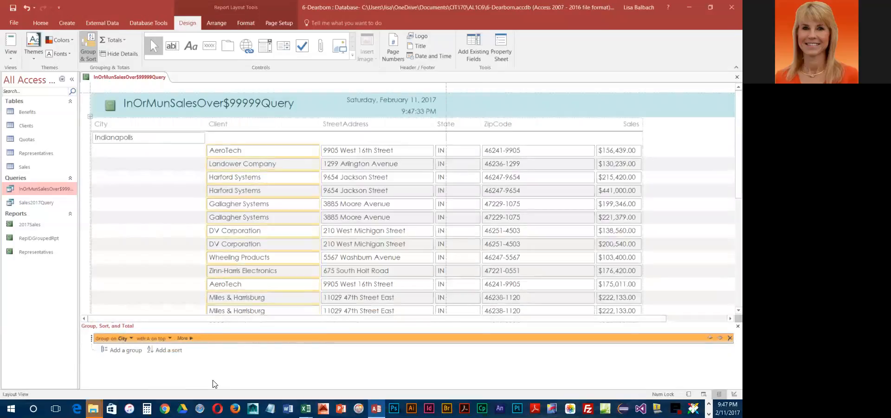
pyautogui.scroll(-5, 163, 212)
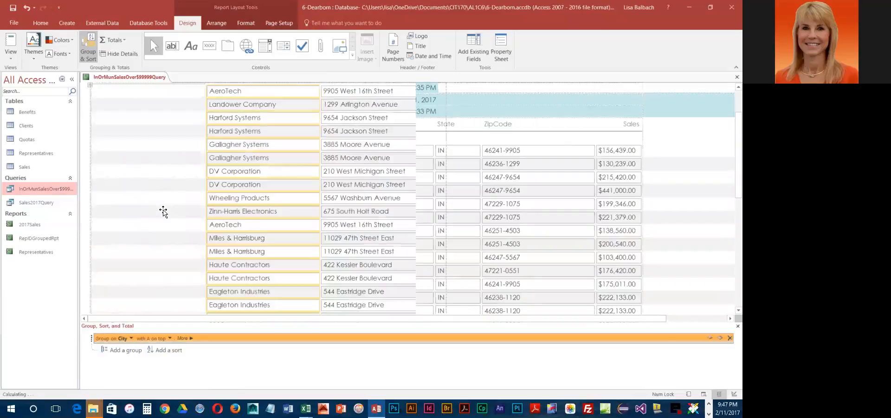
# - Sort the records within each City group by Client in ascending order and close the grouping and sorting pane
pyautogui.scroll(-5, 164, 211)
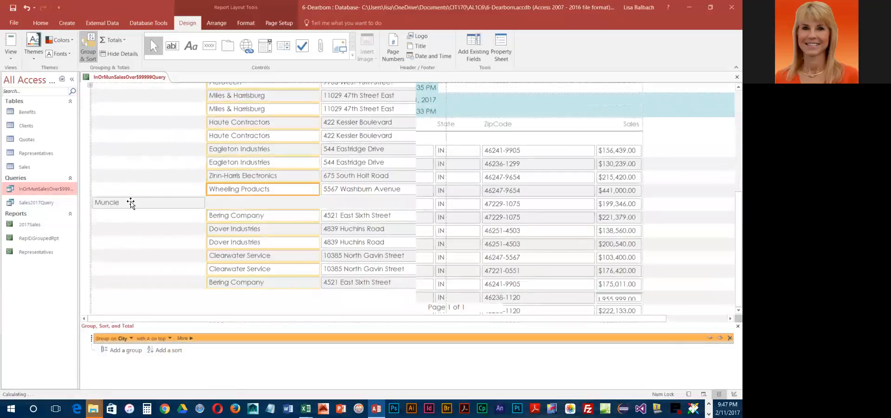
pyautogui.scroll(10, 255, 265)
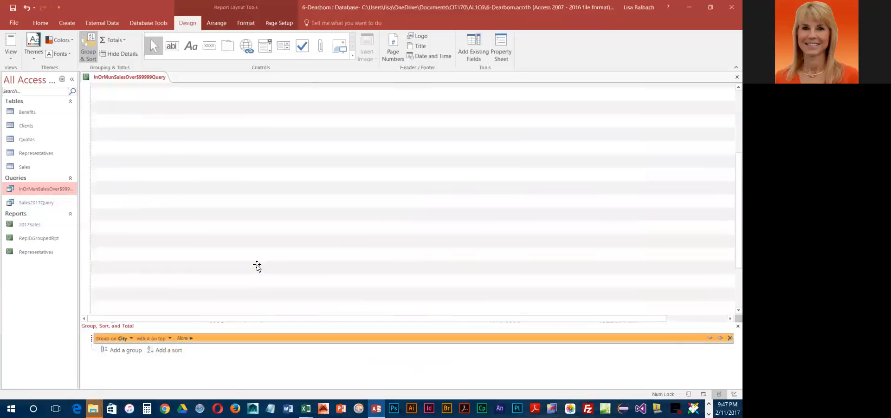
pyautogui.scroll(2, 257, 266)
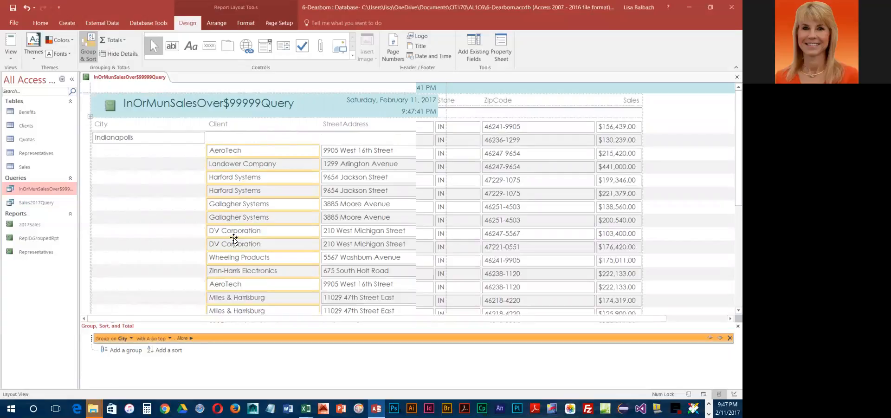
pyautogui.click(169, 350)
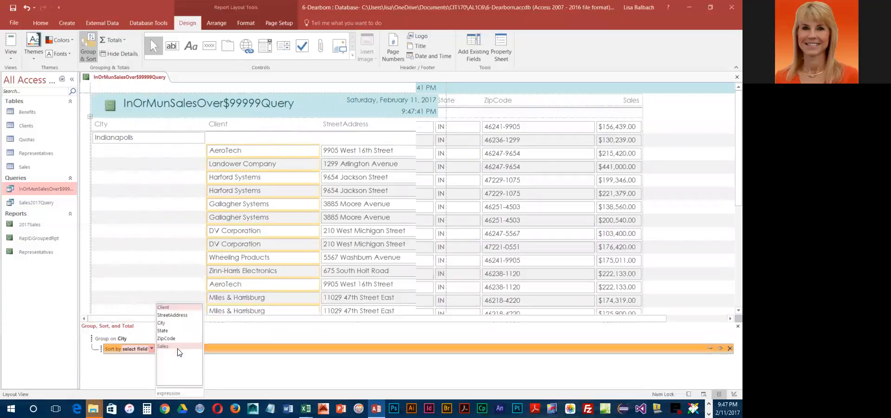
pyautogui.click(170, 308)
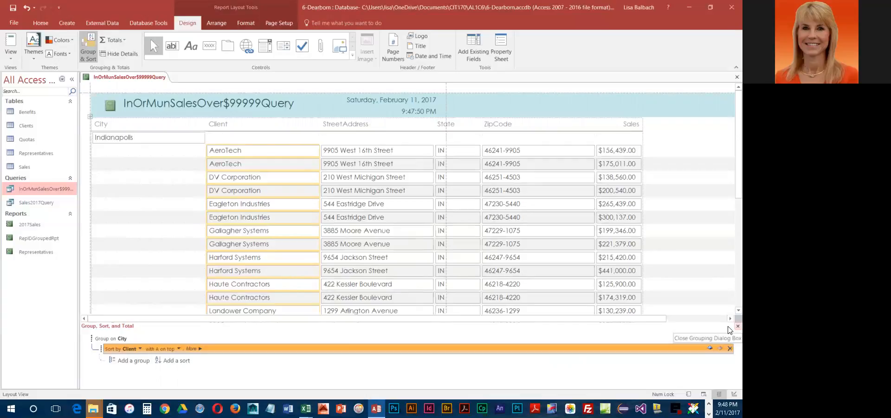
pyautogui.click(88, 51)
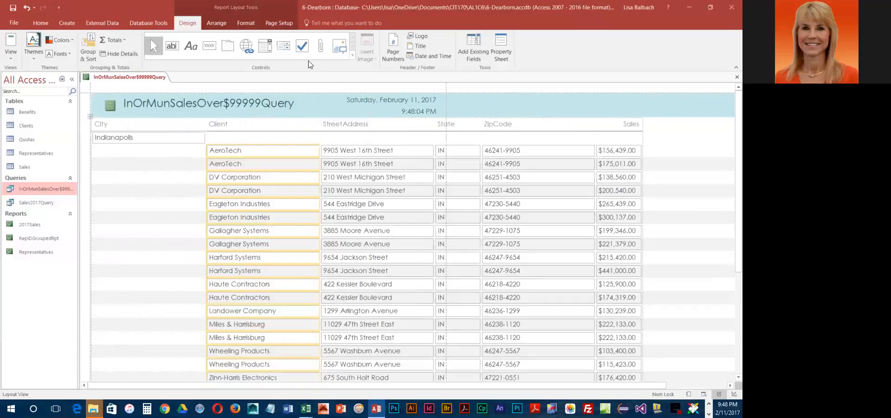
# - Save the new report under the name InMunSalesOver$99999
pyautogui.click(13, 8)
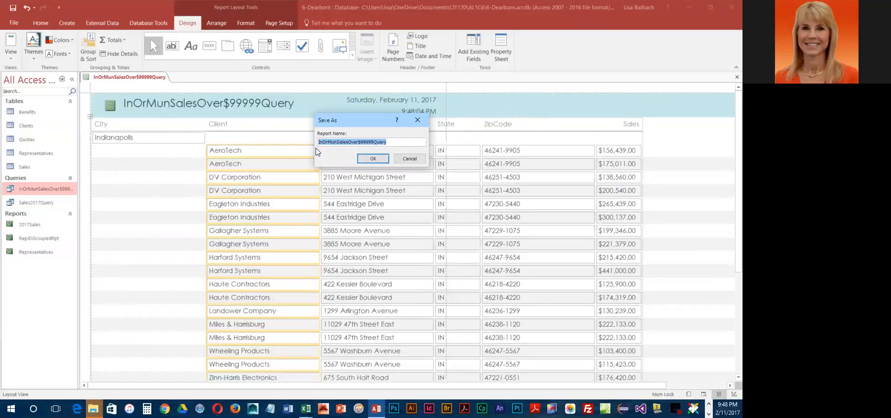
pyautogui.moveTo(386, 142); pyautogui.dragTo(373, 142)
pyautogui.press('BackSpace')
pyautogui.press('BackSpace')
pyautogui.press('BackSpace')
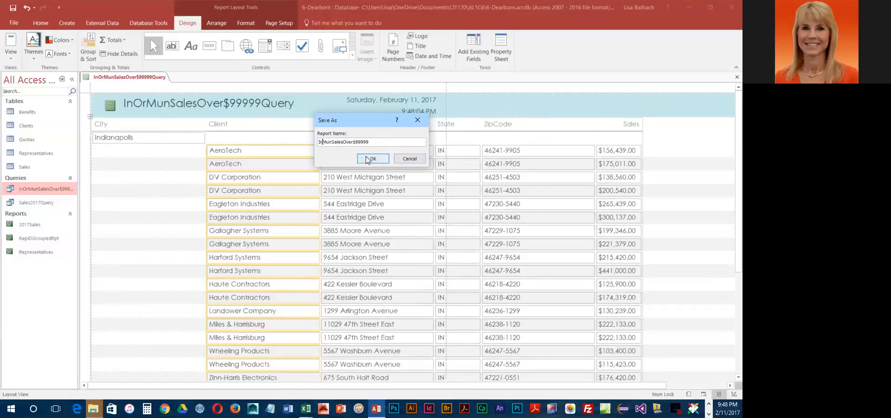
pyautogui.click(379, 158)
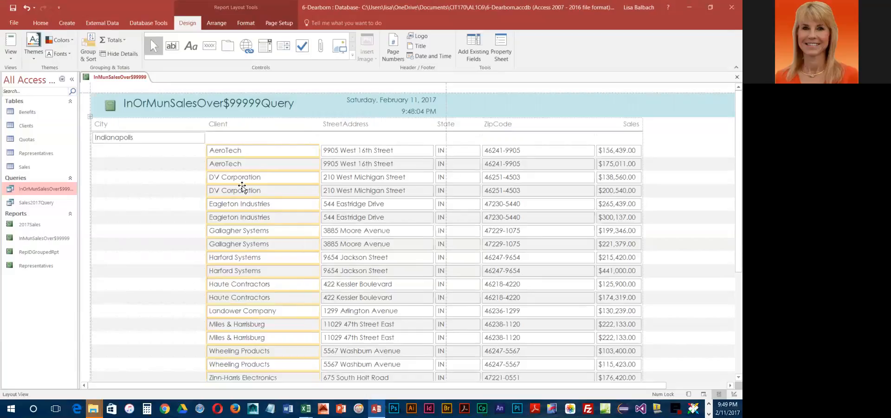
# - Narrow the City, Client, StreetAddress, State and ZipCode columns so all columns fit within the portrait page width
pyautogui.click(188, 125)
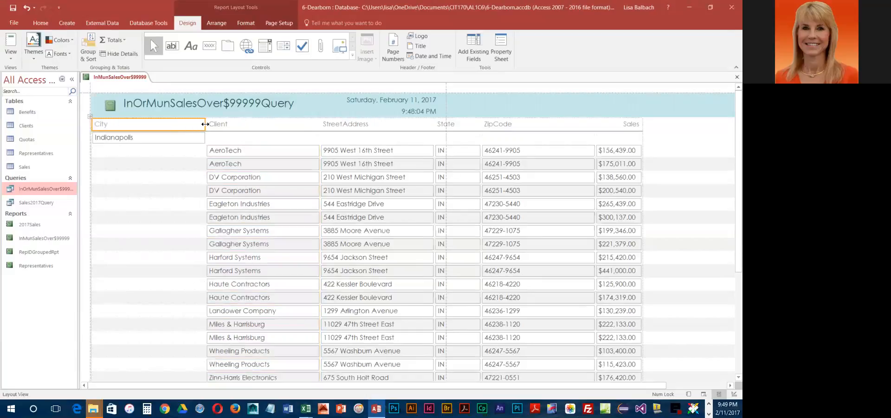
pyautogui.moveTo(205, 124); pyautogui.dragTo(140, 130)
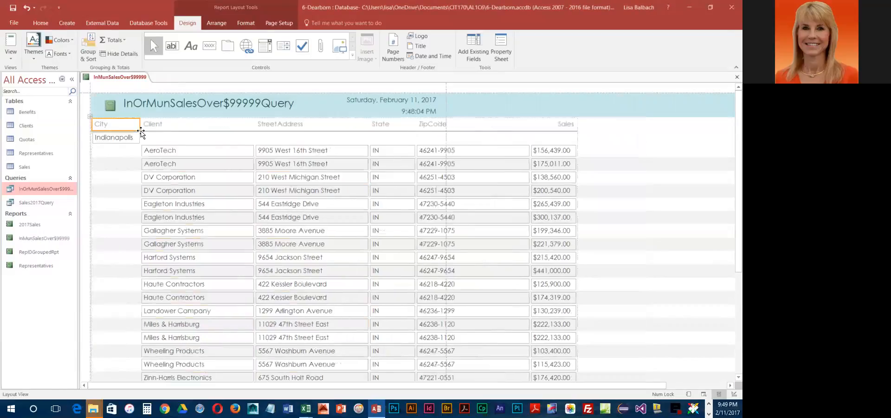
pyautogui.click(225, 125)
pyautogui.moveTo(254, 124); pyautogui.dragTo(225, 125)
pyautogui.click(320, 125)
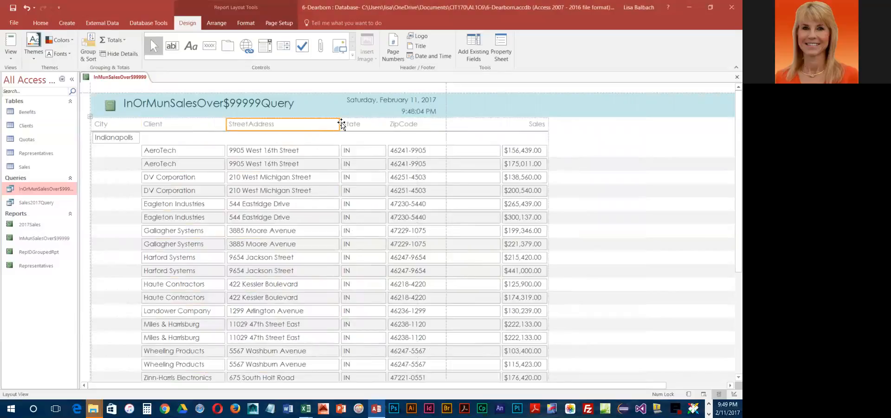
pyautogui.moveTo(339, 123)
pyautogui.mouseDown()
pyautogui.moveTo(321, 124)
pyautogui.moveTo(361, 125)
pyautogui.moveTo(349, 125)
pyautogui.mouseUp()
pyautogui.click(366, 124)
pyautogui.click(401, 125)
pyautogui.moveTo(462, 126); pyautogui.dragTo(396, 128)
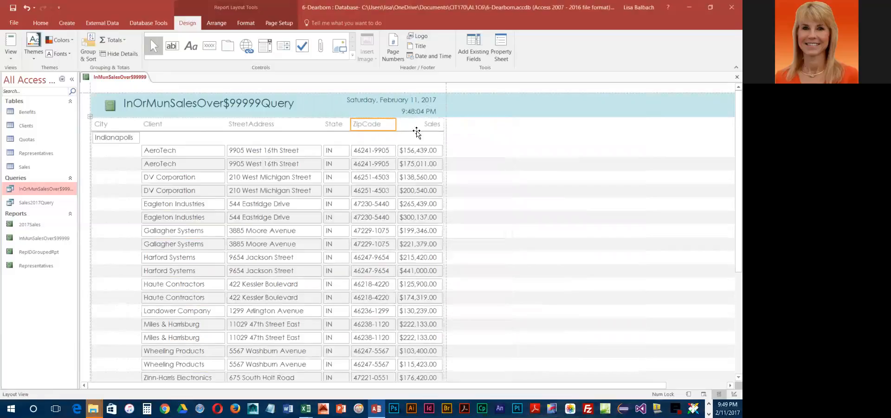
# - Move the page number control inside the page boundary and increase the height of the Sales total control
pyautogui.scroll(-5, 502, 241)
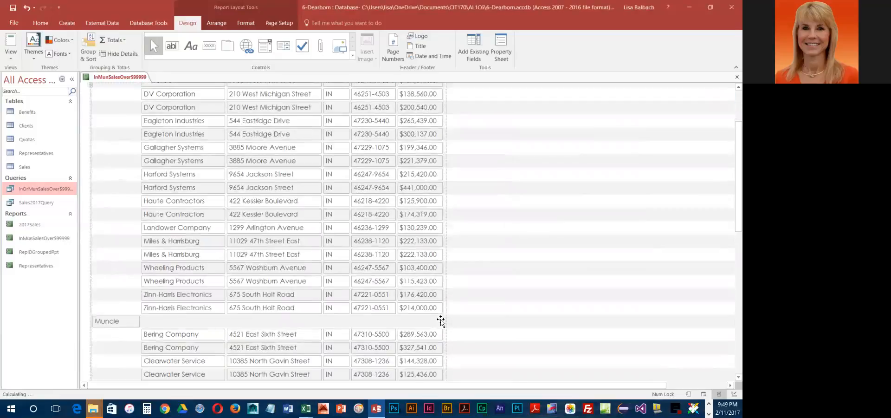
pyautogui.scroll(-1, 441, 321)
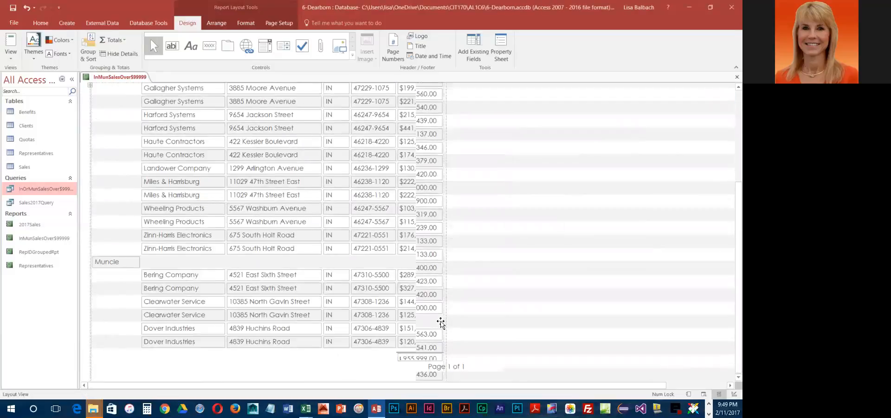
pyautogui.click(456, 367)
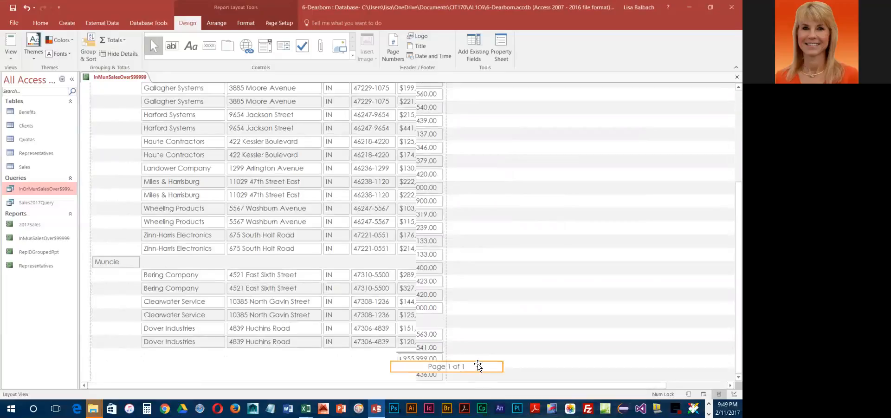
pyautogui.moveTo(484, 368); pyautogui.dragTo(314, 378)
pyautogui.moveTo(307, 221); pyautogui.dragTo(305, 239)
pyautogui.click(421, 202)
pyautogui.moveTo(422, 205); pyautogui.dragTo(422, 208)
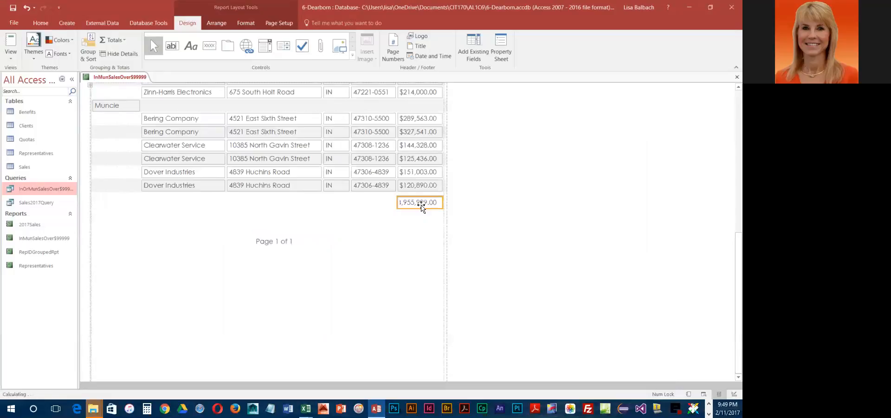
# - Save and close the InMunSalesOver$99999 report, then close the 6-Dearborn database
pyautogui.scroll(5, 232, 242)
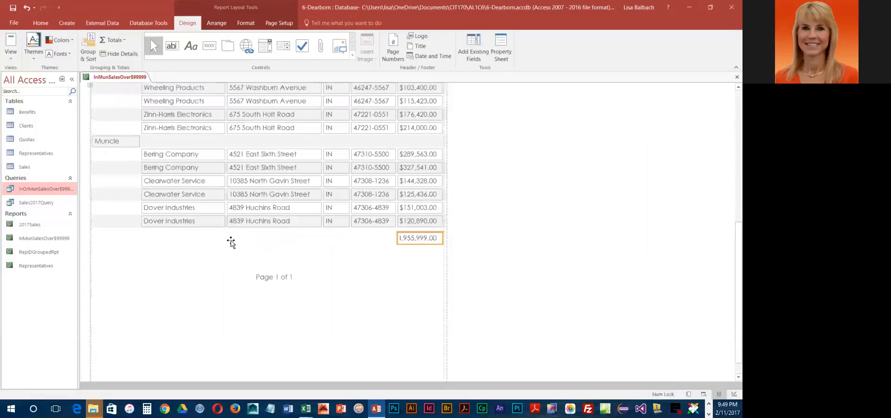
pyautogui.scroll(3, 231, 243)
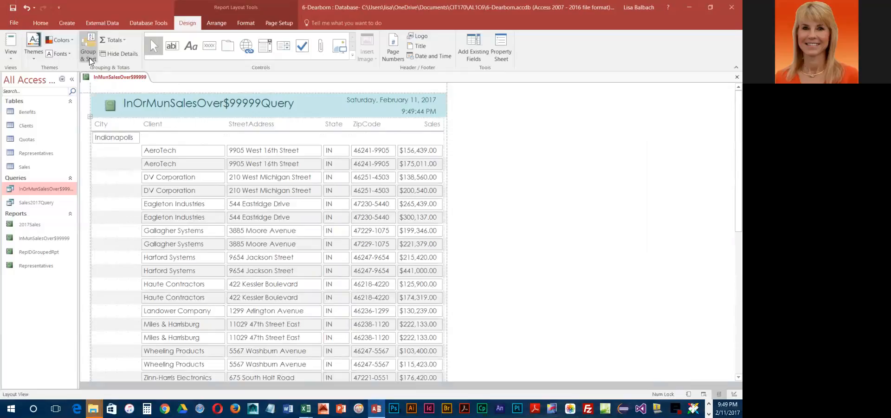
pyautogui.rightClick(110, 78)
pyautogui.click(123, 92)
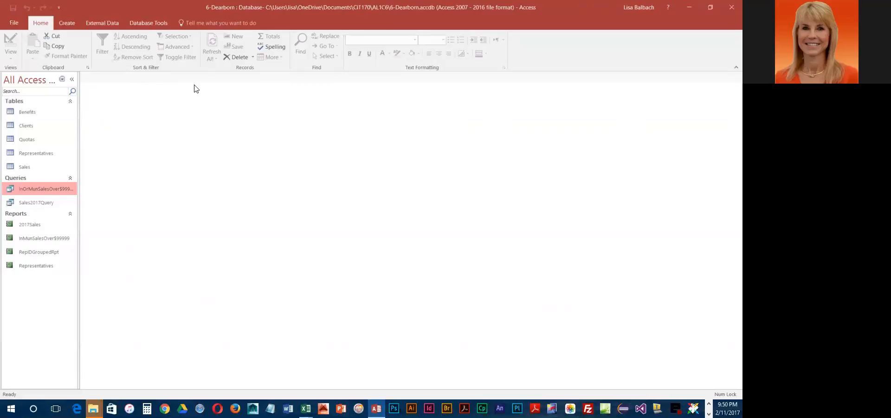
pyautogui.click(728, 9)
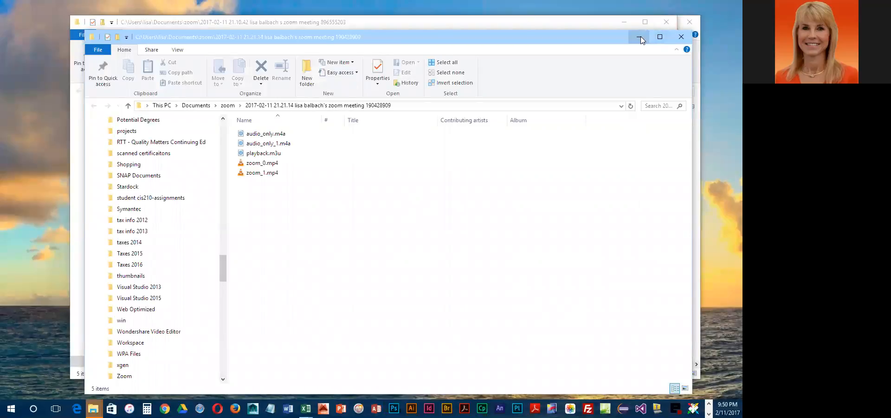
# - Minimize the Zoom recording folder windows, open the 6-WarrenLegal database from the AL1C6 folder and enable its content
pyautogui.click(641, 36)
pyautogui.click(625, 22)
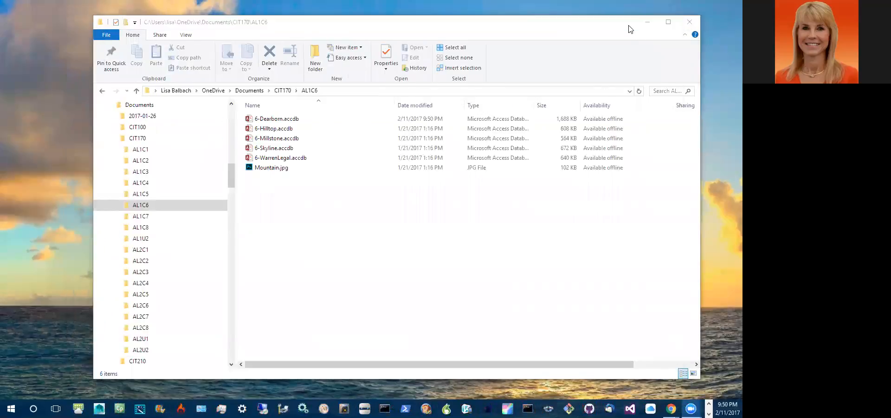
pyautogui.doubleClick(288, 159)
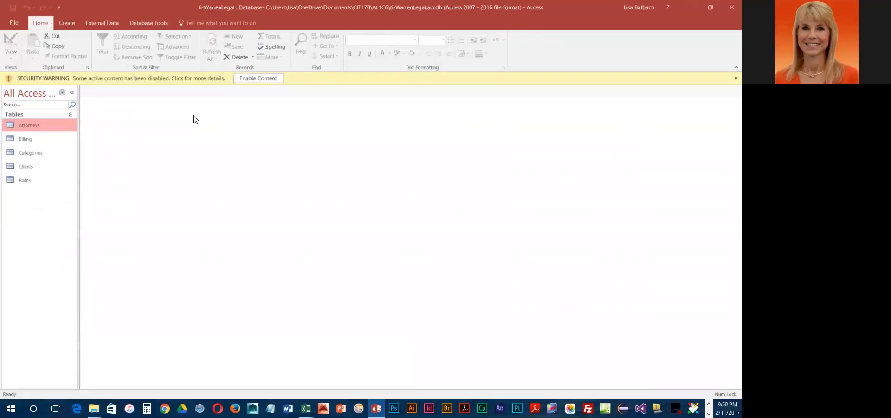
pyautogui.click(278, 78)
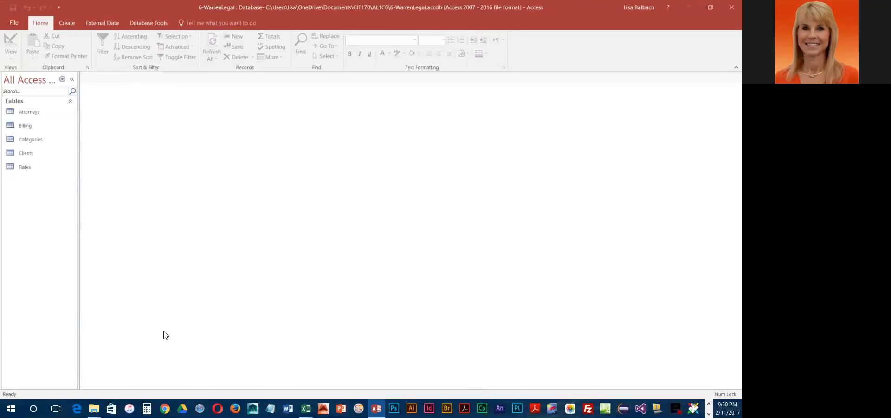
# - Create a new query in Design view and add the Billing, Clients and Rates tables to it
pyautogui.click(69, 24)
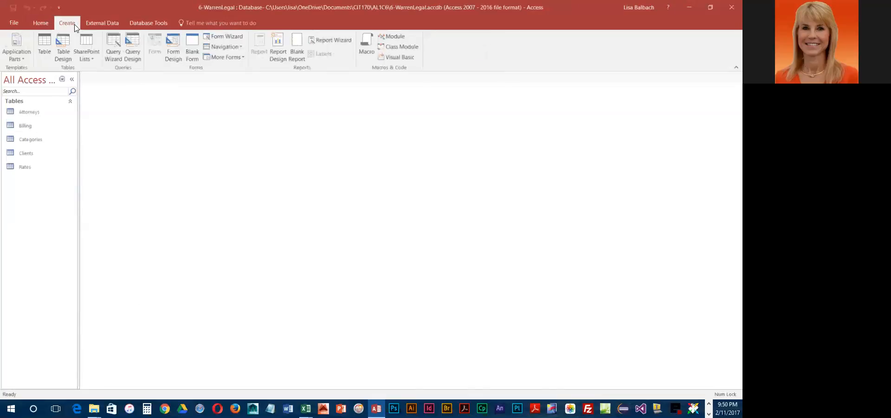
pyautogui.click(129, 51)
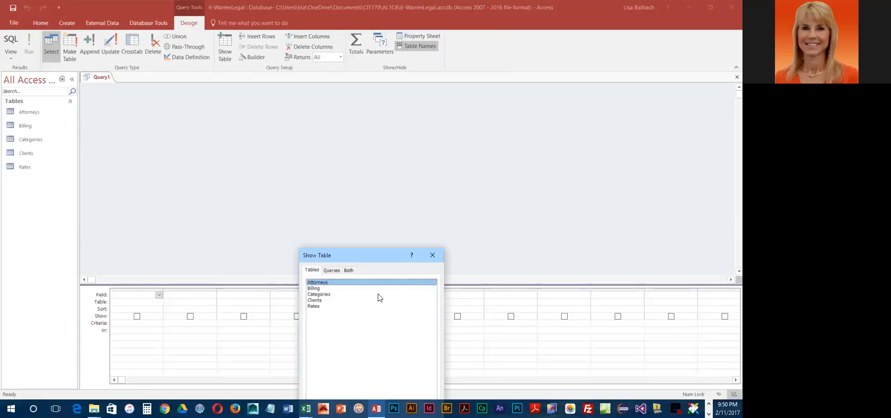
pyautogui.doubleClick(316, 289)
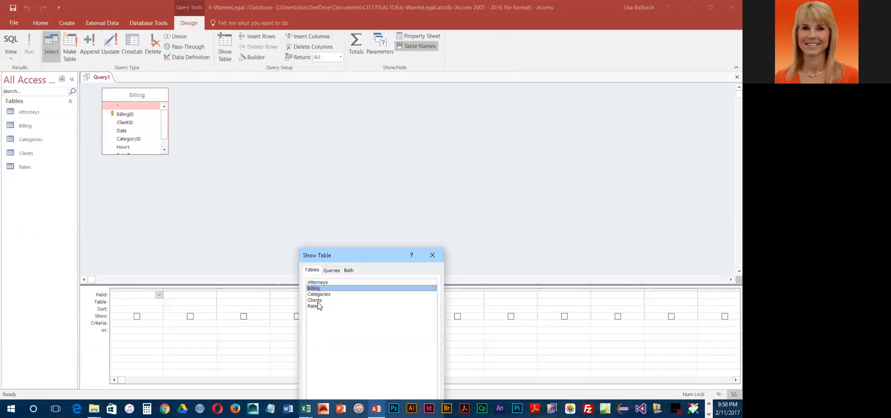
pyautogui.doubleClick(315, 300)
pyautogui.doubleClick(314, 306)
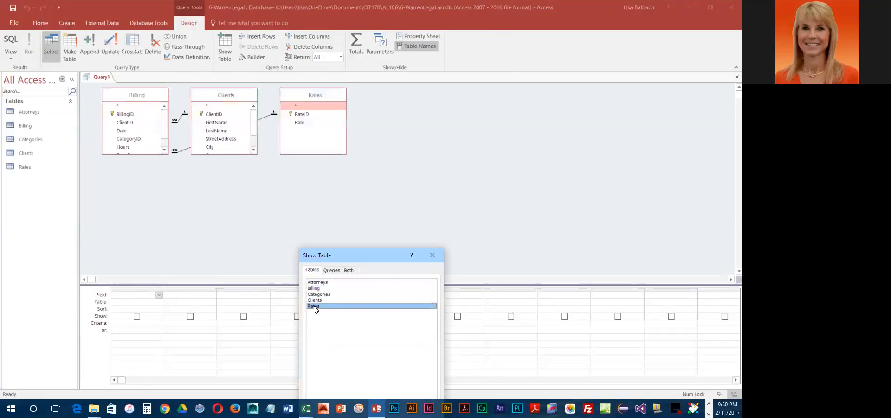
pyautogui.click(433, 255)
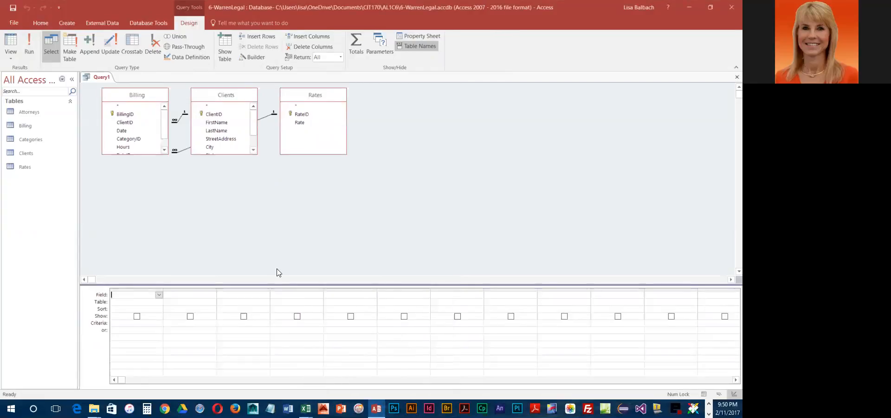
# - Enlarge the Billing and Clients field lists to show all their fields, and raise the divider above the query design grid
pyautogui.click(164, 154)
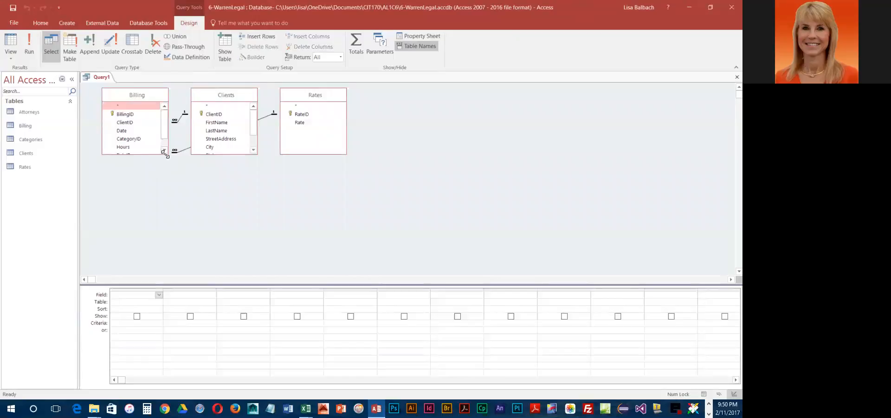
pyautogui.moveTo(165, 154); pyautogui.dragTo(168, 184)
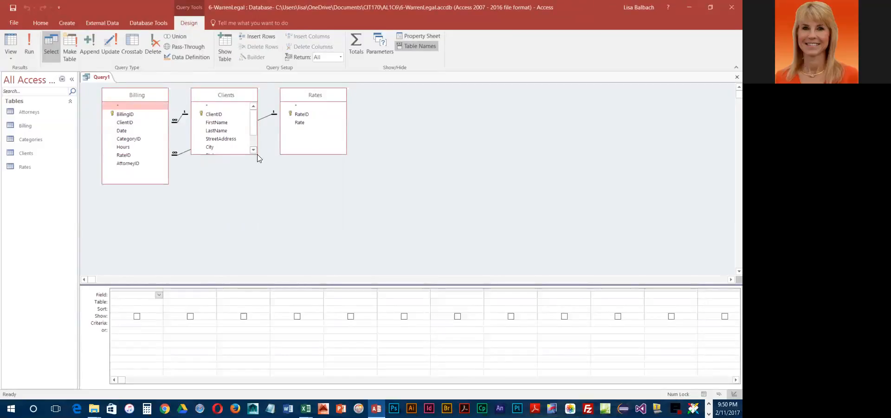
pyautogui.moveTo(258, 155); pyautogui.dragTo(262, 183)
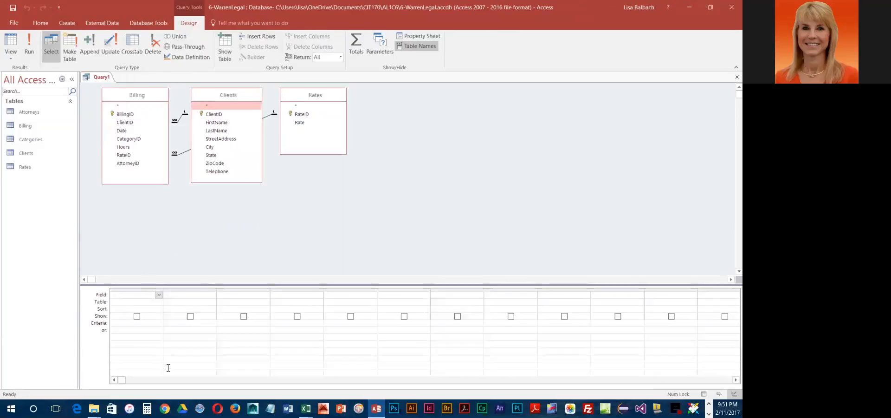
pyautogui.moveTo(301, 285); pyautogui.dragTo(293, 258)
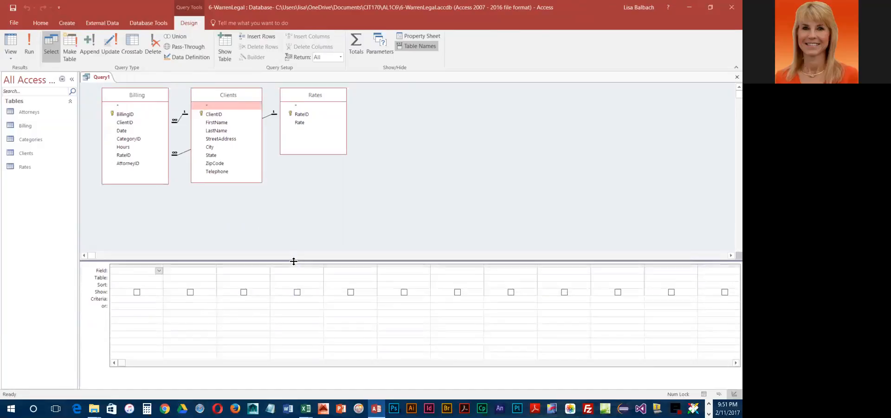
pyautogui.moveTo(317, 234); pyautogui.dragTo(308, 266)
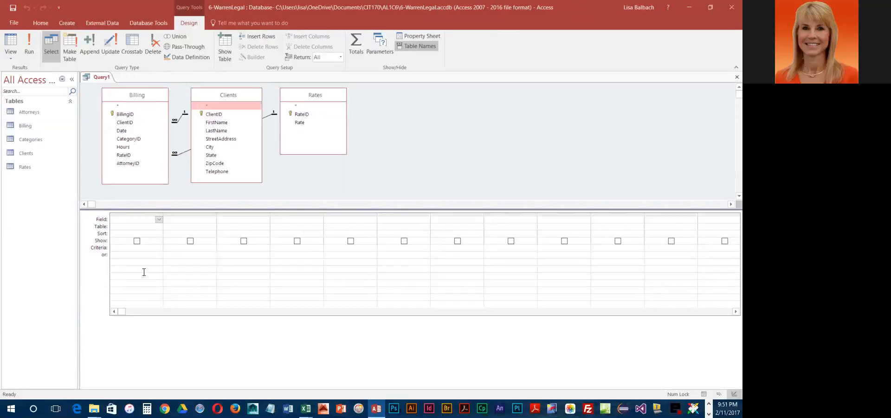
# - Add LastName from Clients, Date and Hours from Billing, and Rate from Rates to the query design grid
pyautogui.click(220, 130)
pyautogui.doubleClick(220, 132)
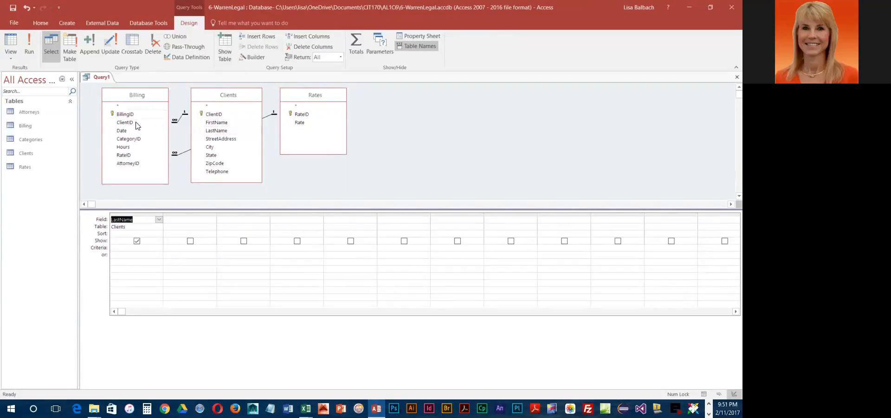
pyautogui.doubleClick(121, 131)
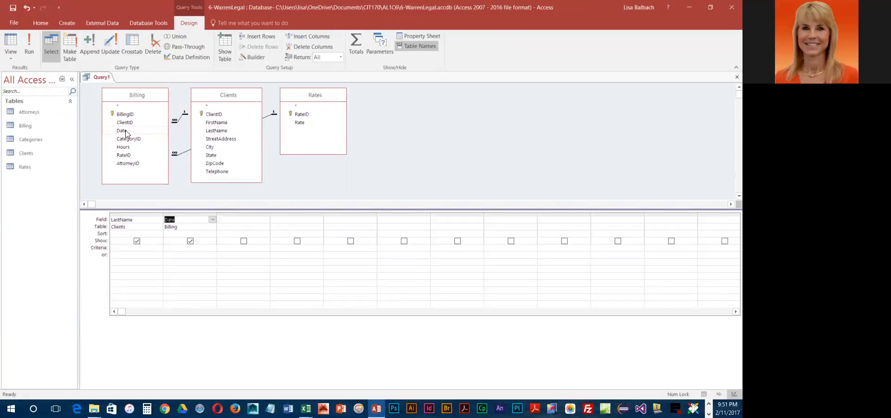
pyautogui.doubleClick(125, 147)
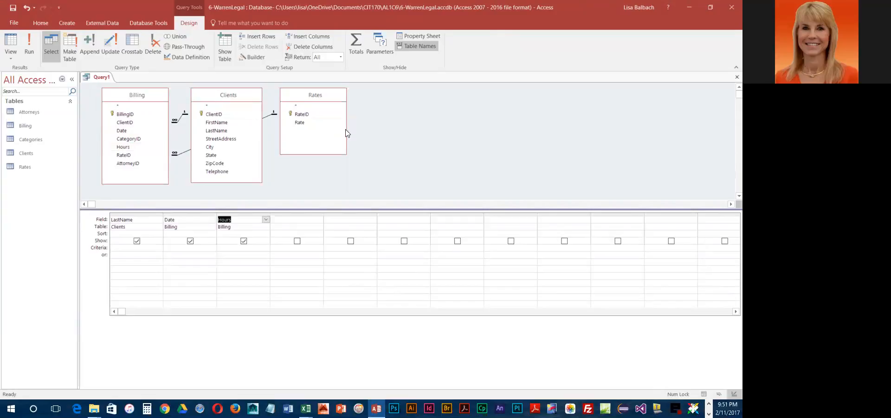
pyautogui.doubleClick(301, 123)
# - Add the calculated field Total:[Hours]*[Rate] in the next empty query column, widening it for the expression, and run the query
pyautogui.click(353, 219)
pyautogui.write('Total:')
pyautogui.moveTo(378, 218); pyautogui.dragTo(404, 216)
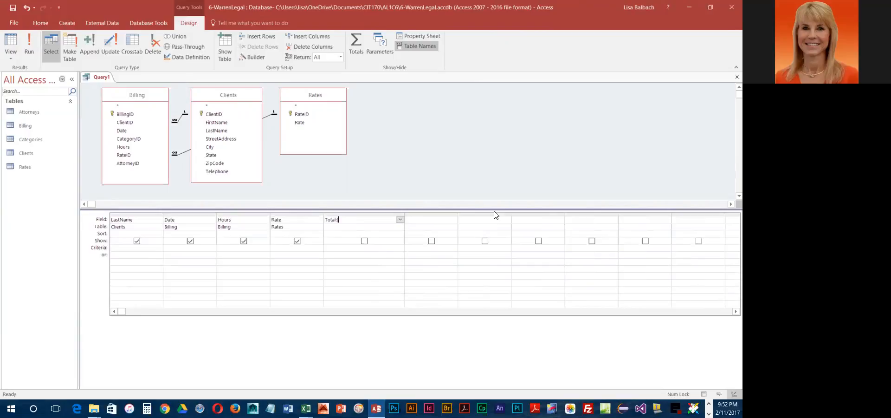
pyautogui.write('urs')
pyautogui.write(']*[Rate]')
pyautogui.press('Tab')
pyautogui.click(35, 46)
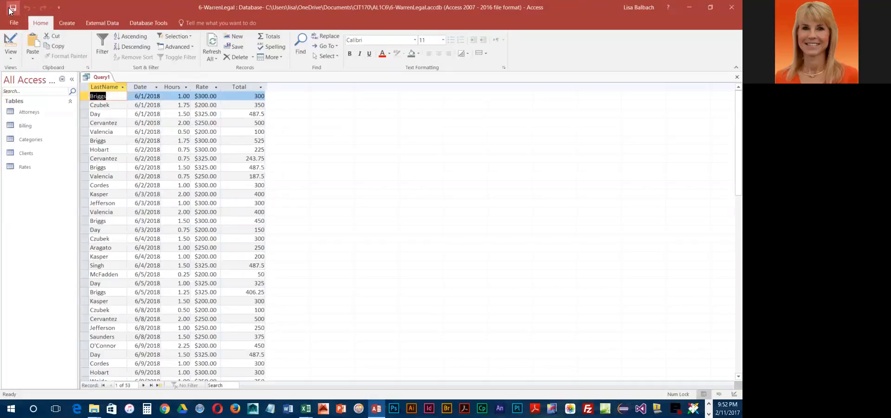
# - Save the query as ClientBilling and close it
pyautogui.hotkey('ctrl', 's')
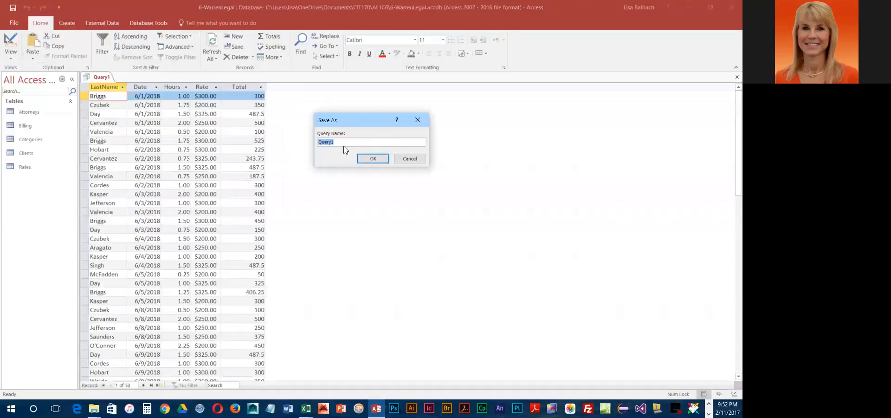
pyautogui.write('ClientBilling')
pyautogui.press('Return')
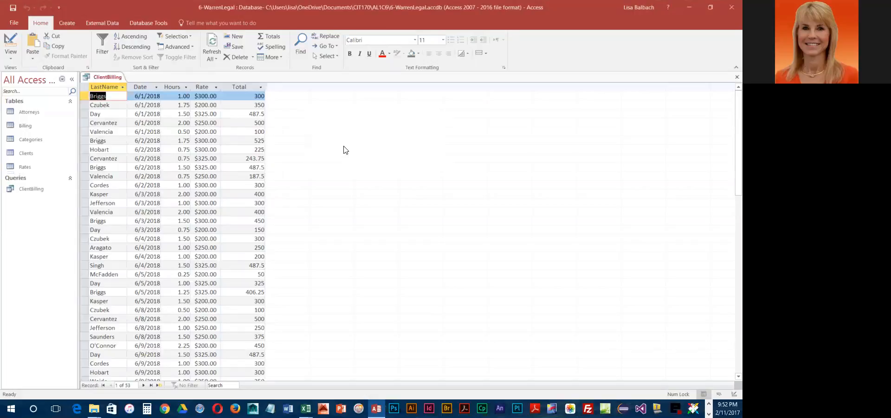
pyautogui.rightClick(115, 79)
pyautogui.click(125, 99)
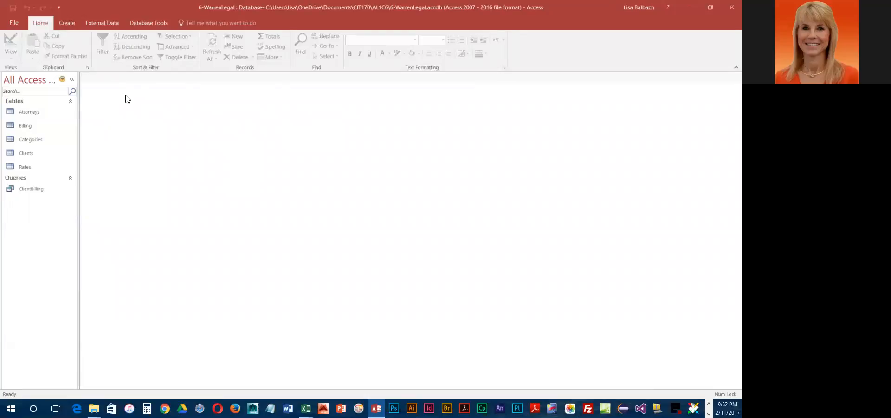
# - Create a basic report from the ClientBilling query
pyautogui.click(50, 189)
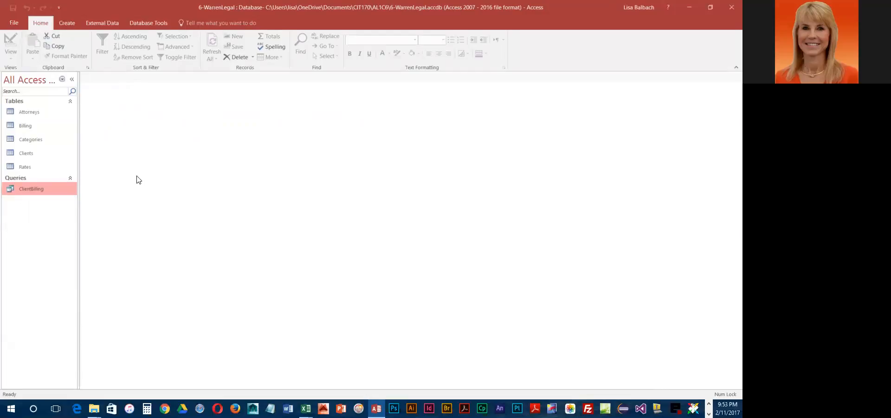
pyautogui.click(68, 23)
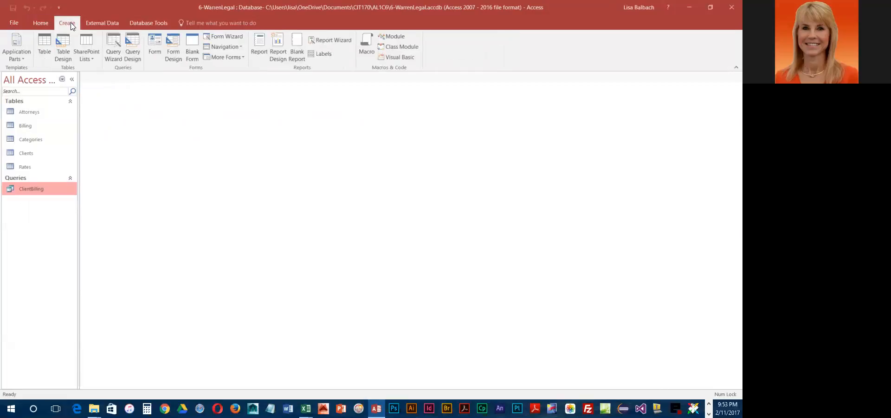
pyautogui.click(259, 46)
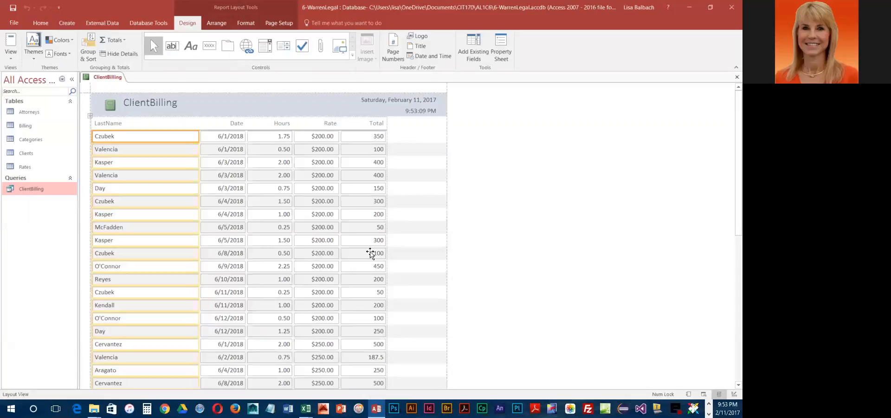
# - Narrow the LastName, Hours, Rate and Total columns of the report to fit their contents more closely
pyautogui.click(184, 126)
pyautogui.moveTo(199, 124); pyautogui.dragTo(142, 133)
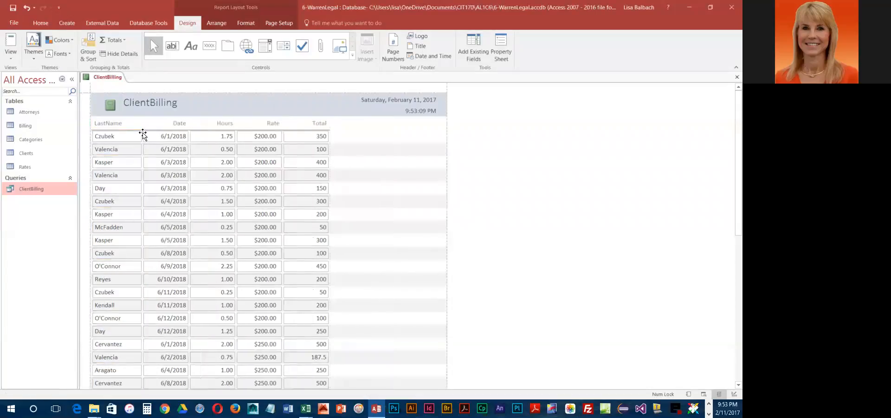
pyautogui.click(176, 124)
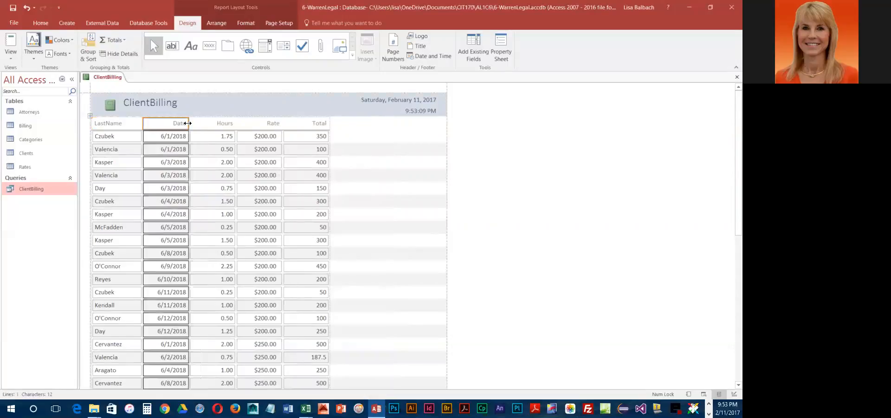
pyautogui.click(215, 121)
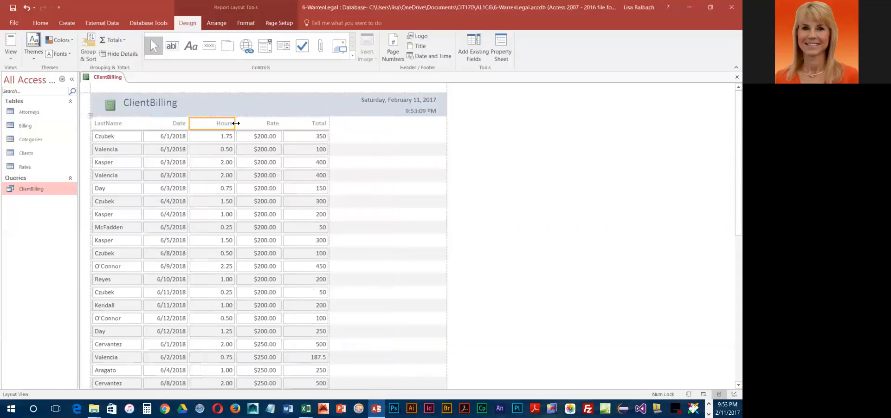
pyautogui.moveTo(234, 123); pyautogui.dragTo(231, 123)
pyautogui.click(260, 123)
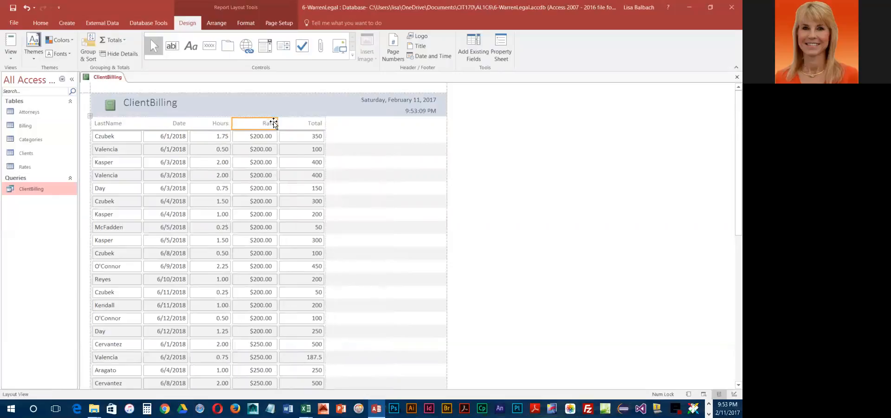
pyautogui.click(309, 123)
pyautogui.moveTo(316, 122); pyautogui.dragTo(316, 122)
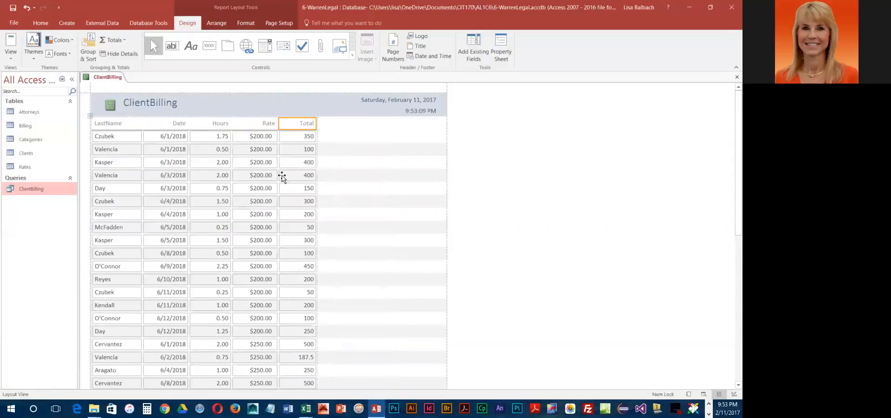
# - Format the values of the report's Total column as Currency
pyautogui.click(290, 136)
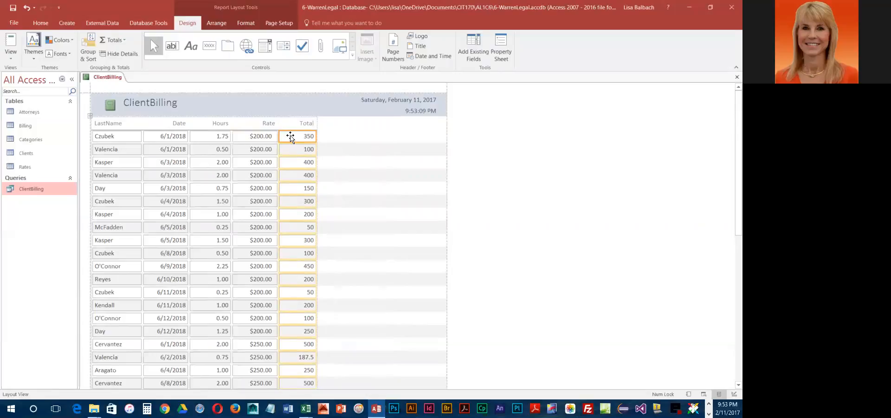
pyautogui.click(245, 22)
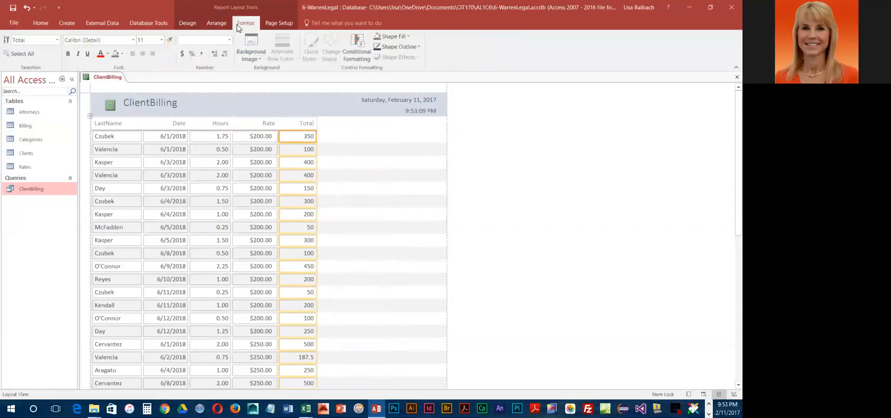
pyautogui.click(182, 54)
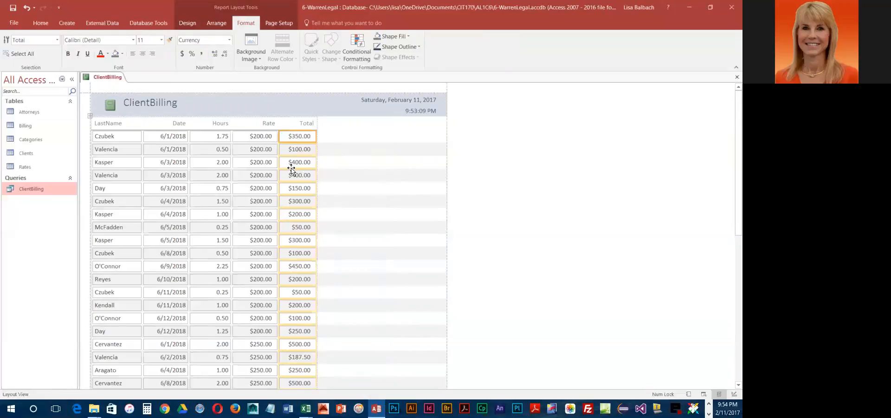
# - Try narrowing the Total column below the width of its currency values, and widen it back
pyautogui.scroll(-4, 291, 170)
pyautogui.moveTo(317, 134); pyautogui.dragTo(300, 132)
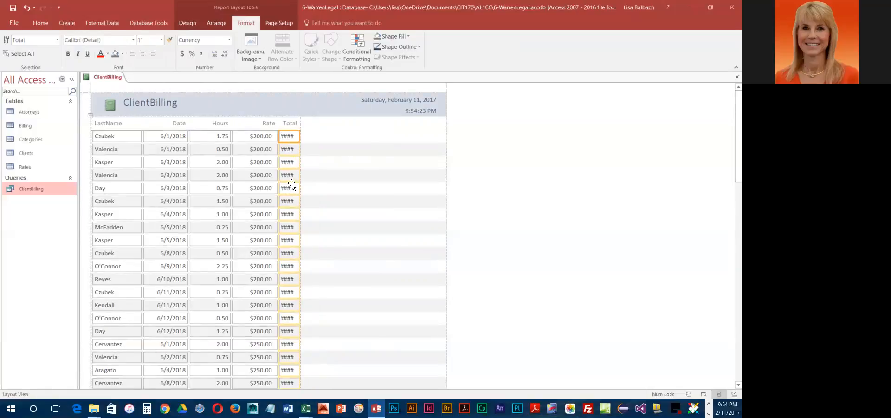
pyautogui.moveTo(303, 137); pyautogui.dragTo(317, 136)
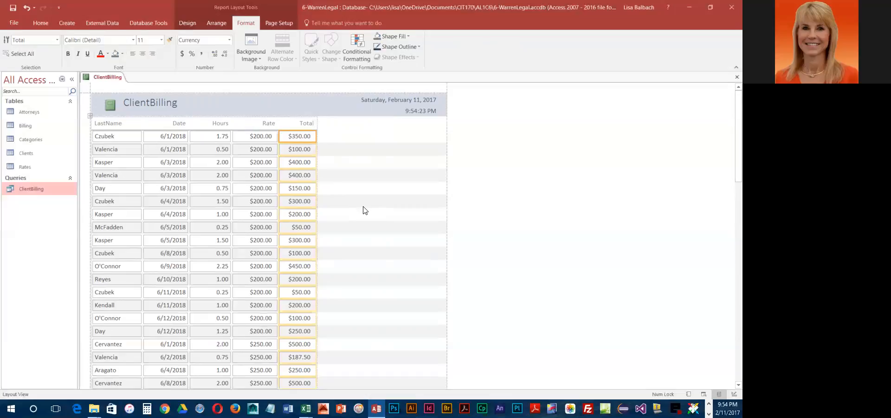
# - Group the report by LastName and sort the records within each group by Date from oldest to newest
pyautogui.click(193, 24)
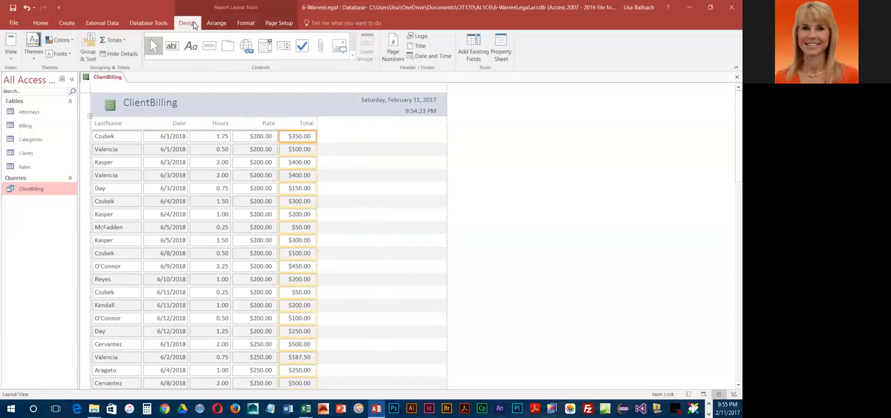
pyautogui.click(92, 48)
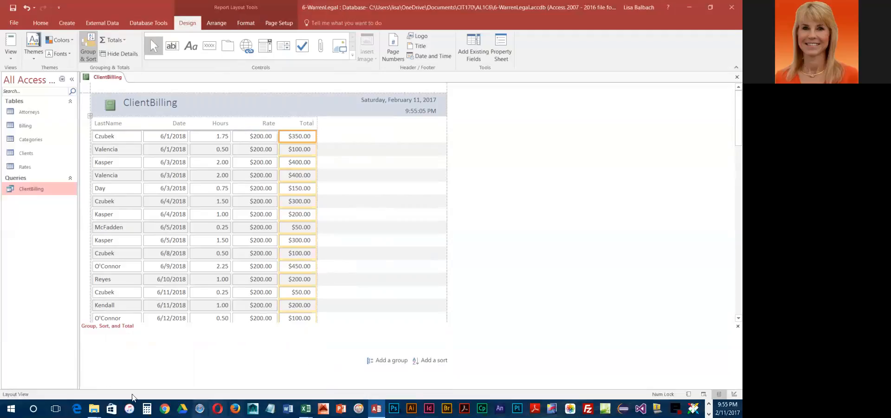
pyautogui.click(393, 360)
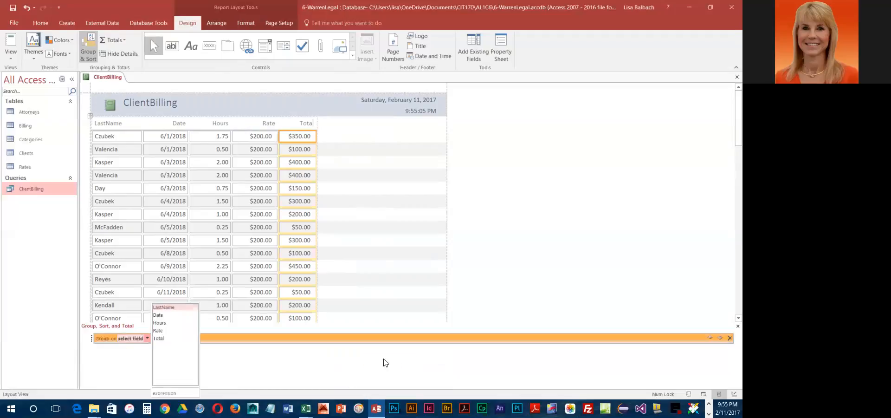
pyautogui.click(167, 309)
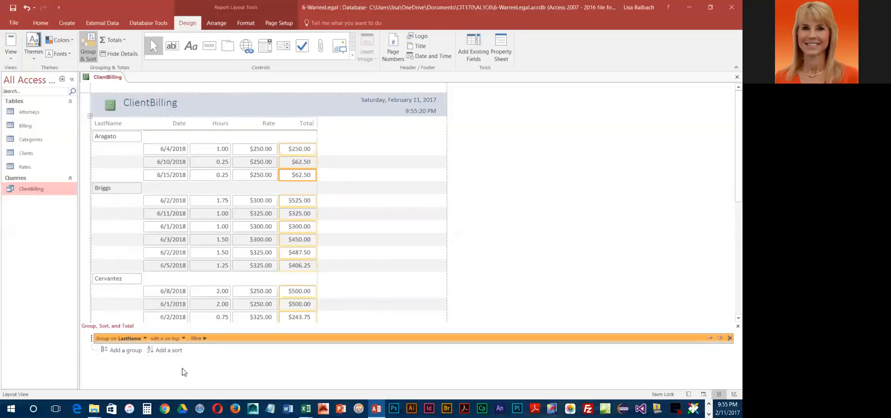
pyautogui.click(172, 351)
pyautogui.click(166, 315)
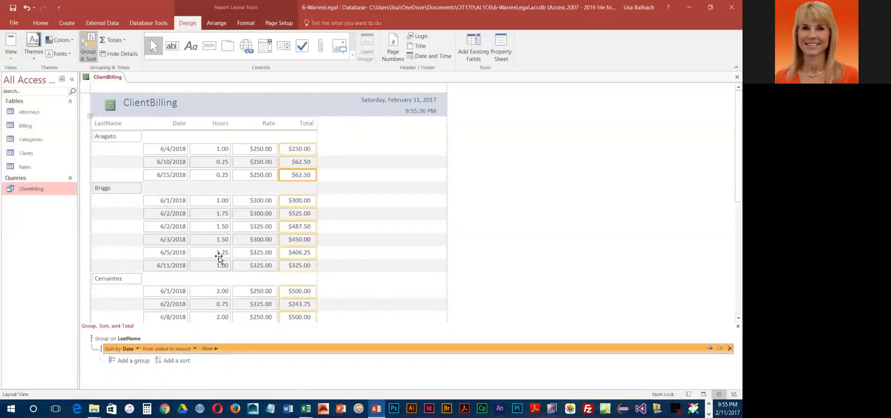
pyautogui.scroll(-1, 178, 290)
pyautogui.scroll(-2, 178, 291)
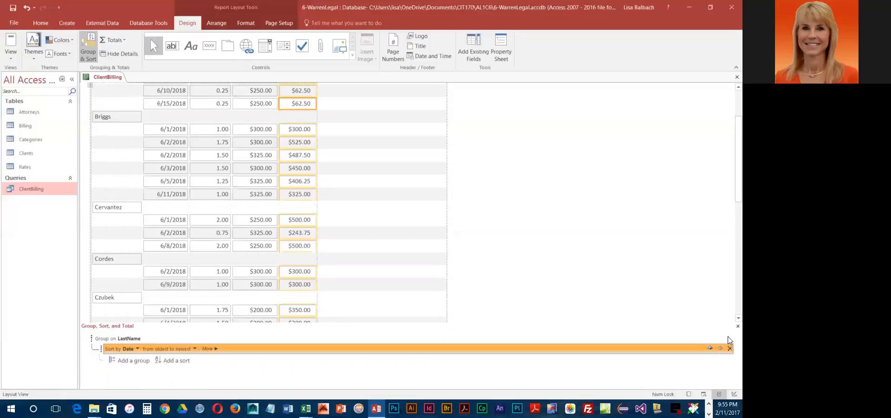
pyautogui.click(737, 326)
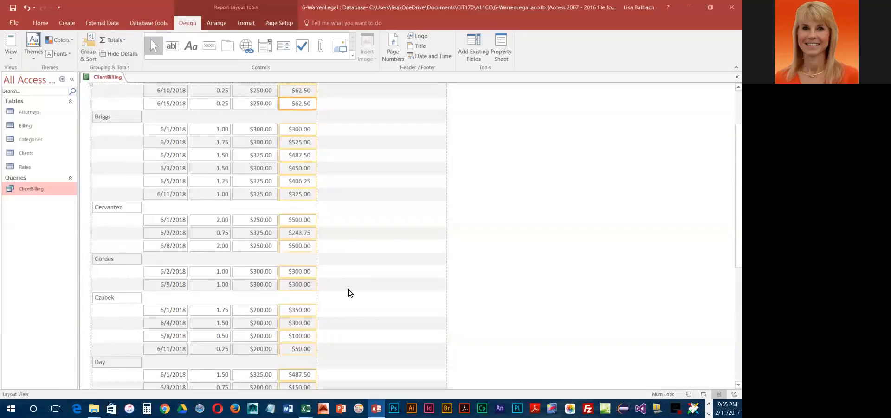
# - Delete the grand total of the Rate column at the end of the report
pyautogui.scroll(-7, 351, 292)
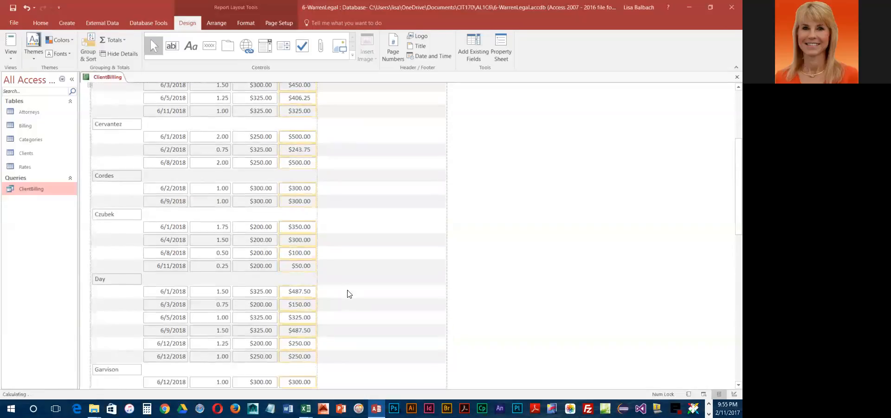
pyautogui.scroll(-8, 331, 318)
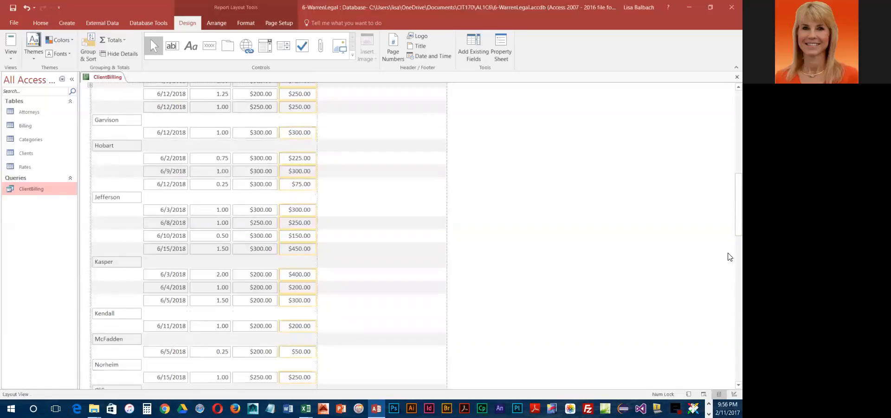
pyautogui.moveTo(729, 237); pyautogui.dragTo(729, 367)
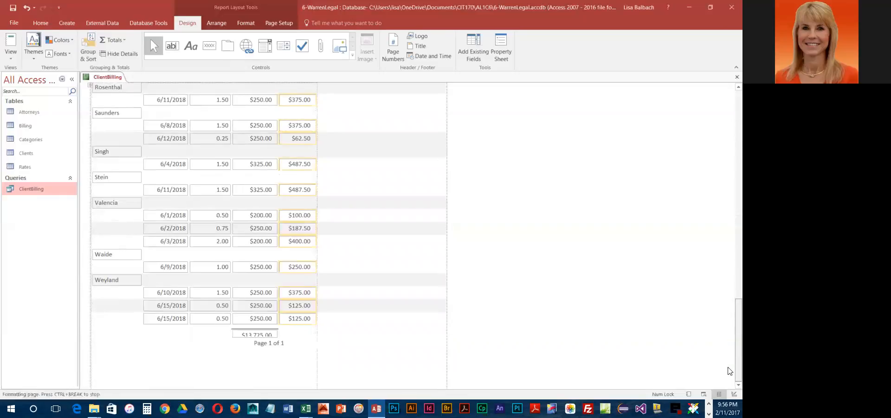
pyautogui.click(261, 334)
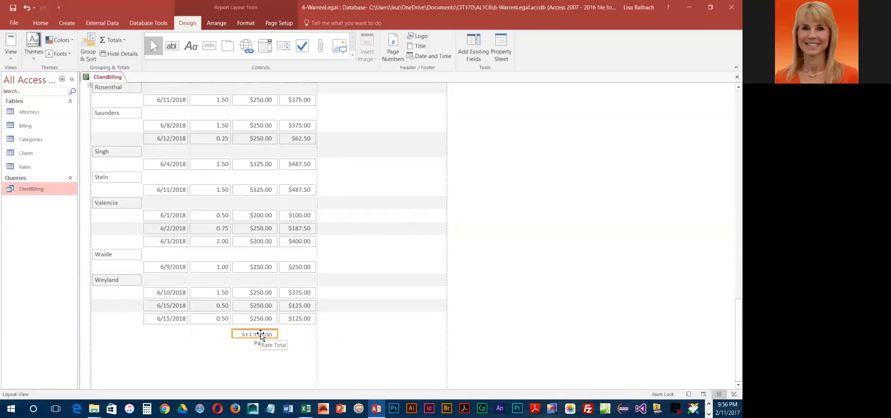
pyautogui.press('Delete')
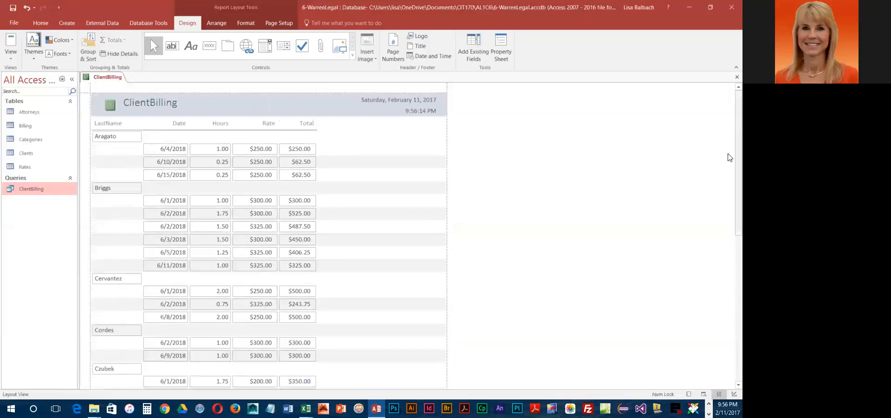
# - Remove the leftover total line and the empty cell below the Rate column at the end of the report
pyautogui.scroll(-1, 730, 160)
pyautogui.scroll(-15, 730, 160)
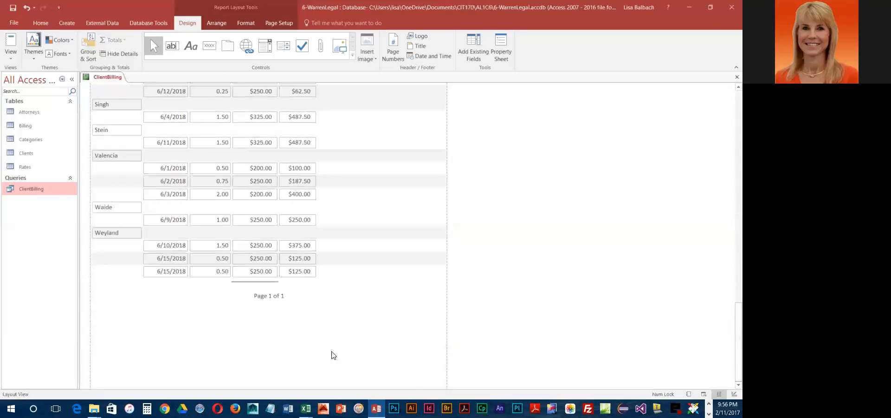
pyautogui.click(262, 283)
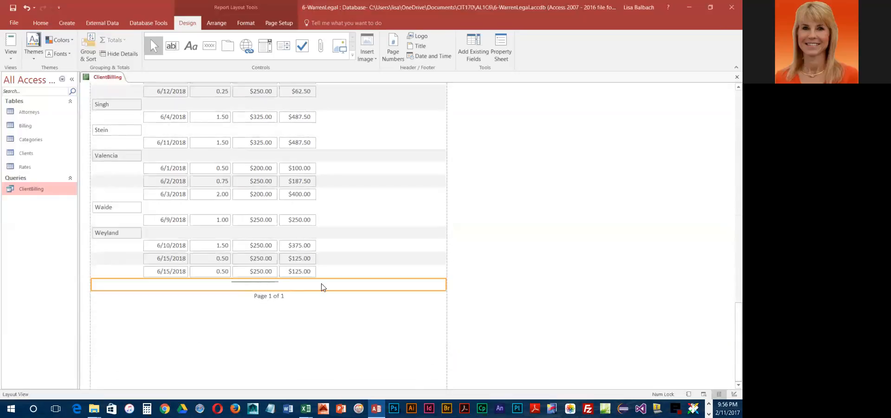
pyautogui.press('Delete')
pyautogui.click(263, 283)
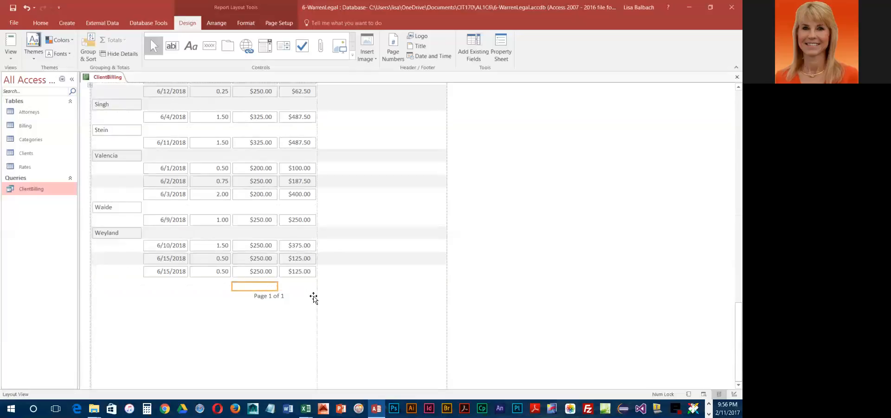
pyautogui.press('Delete')
pyautogui.moveTo(730, 110); pyautogui.dragTo(730, 333)
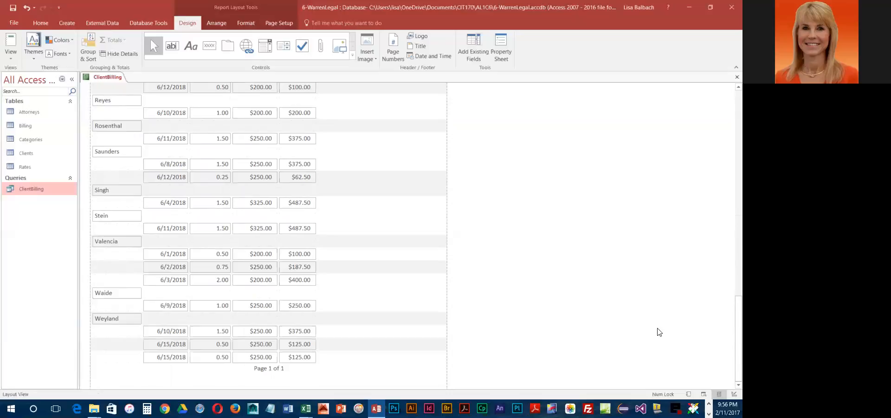
# - Save the report as ClientBillingRpt and close it
pyautogui.click(14, 8)
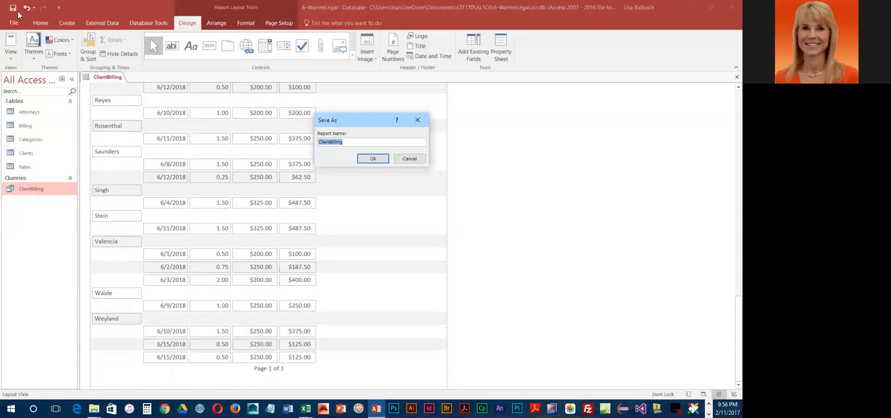
pyautogui.write('ClientBillingRpt')
pyautogui.click(371, 158)
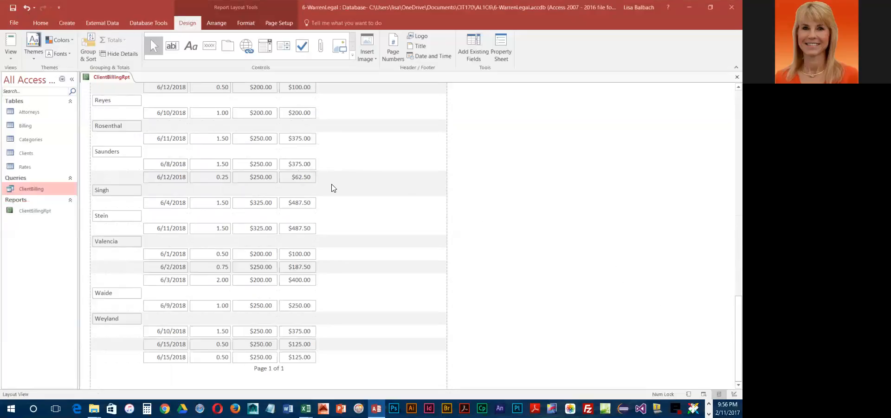
pyautogui.rightClick(116, 82)
pyautogui.click(123, 96)
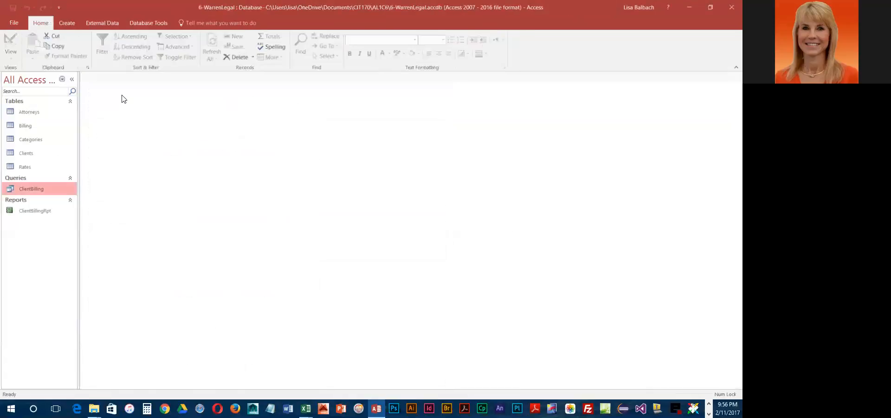